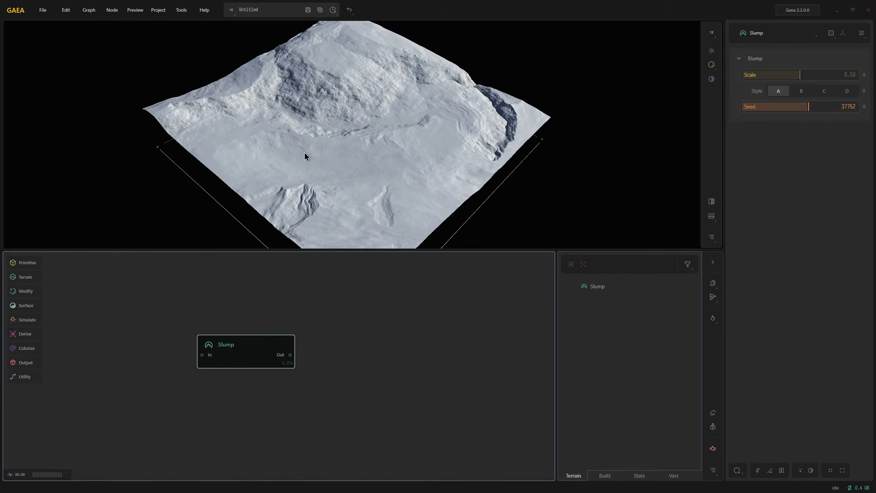
Set the Slump node's Scale to 0.34 and connect a new Erosion2 node to its output
left_click_drag(798, 75, 782, 75)
left_click_drag(432, 130, 349, 128)
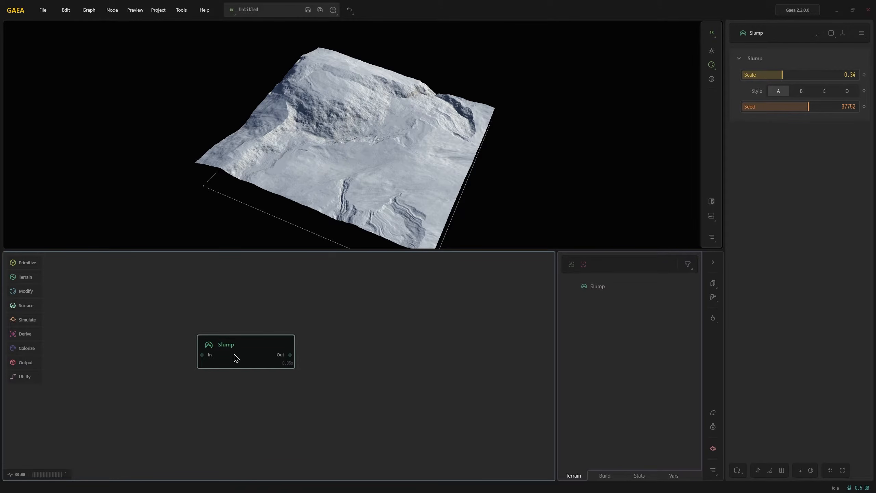
left_click_drag(236, 358, 193, 340)
left_click_drag(248, 338, 270, 333)
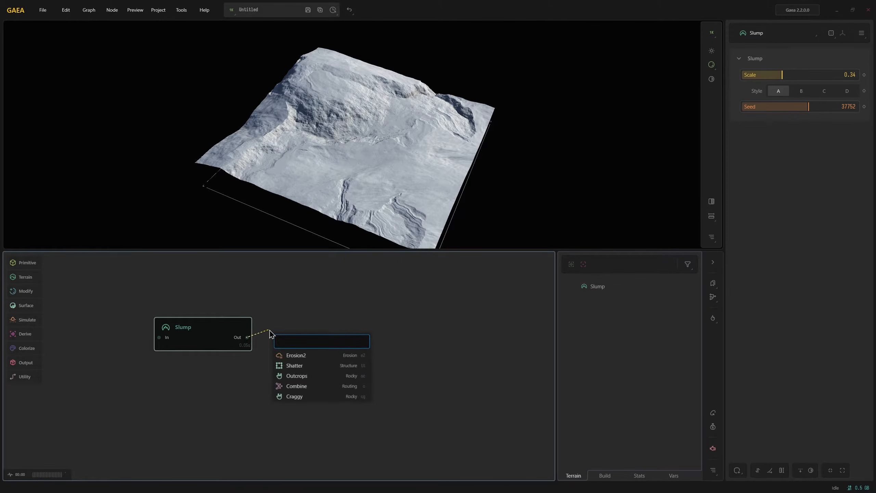
left_click(290, 356)
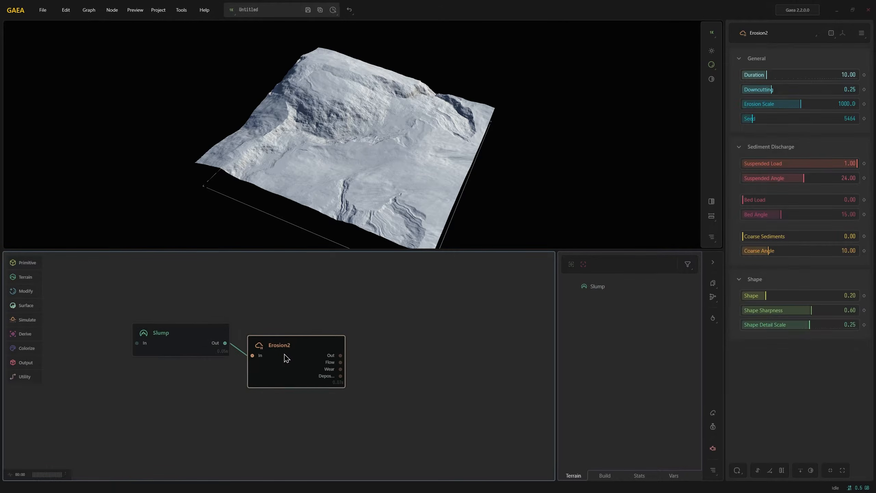
Set the Erosion2 node's Downcutting to 1.00 and its Shape Detail Scale to 0.01
left_click_drag(844, 91, 860, 90)
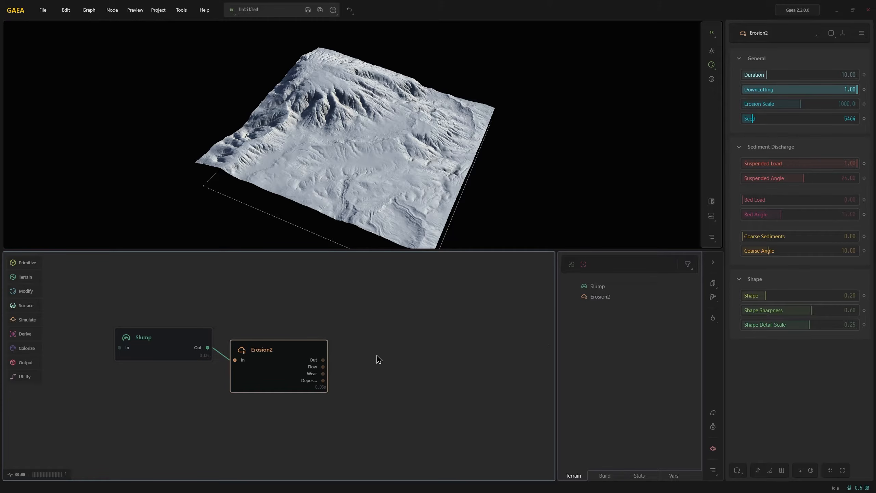
left_click_drag(757, 330, 747, 329)
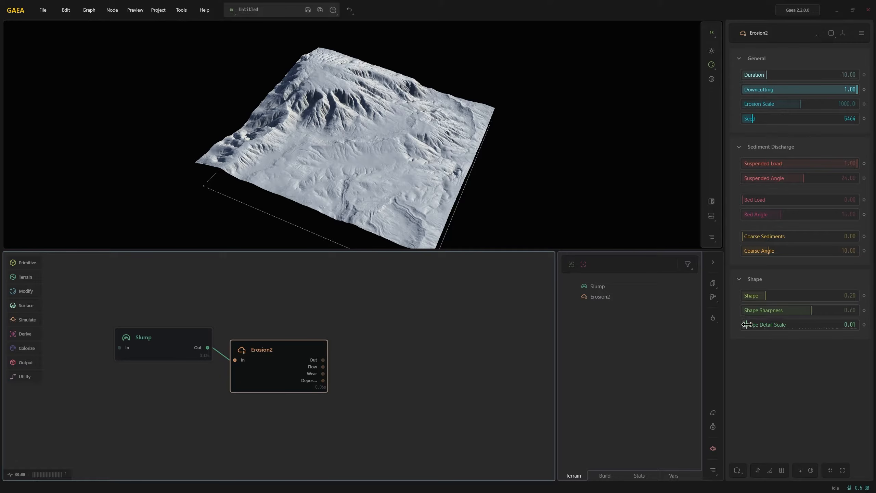
scroll(366, 199, "up", 5)
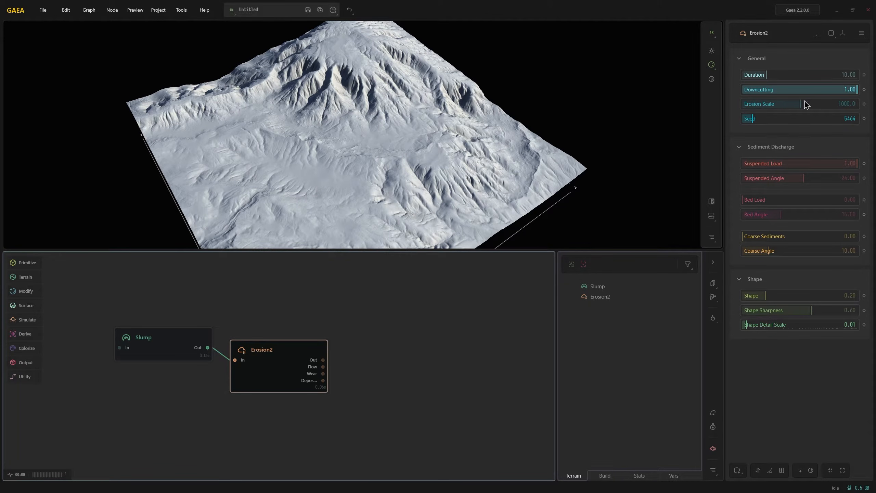
Try different Erosion Scale values on the Erosion2 node and settle on about 3250
left_click(833, 104)
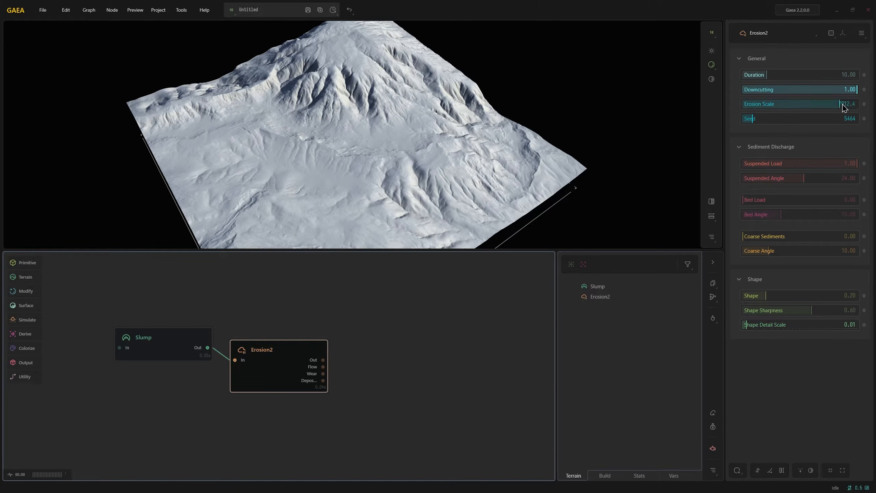
left_click(843, 104)
left_click(769, 105)
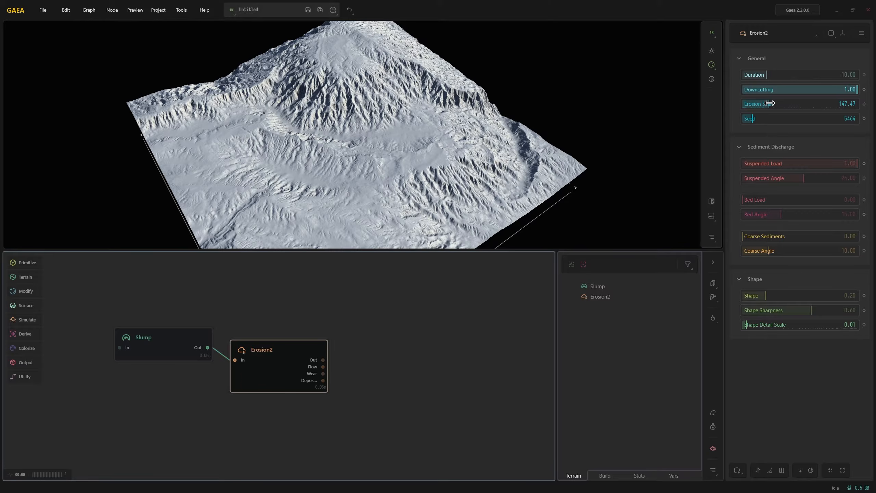
left_click(787, 103)
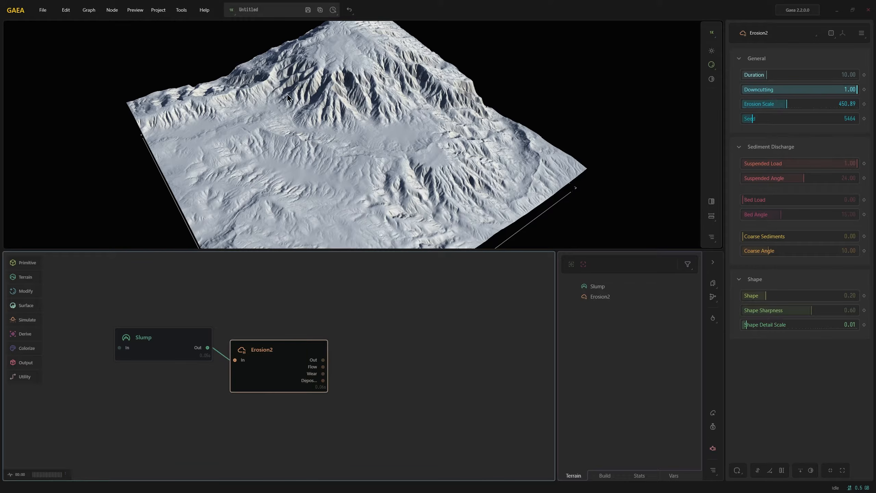
left_click_drag(287, 93, 342, 95)
left_click_drag(796, 111, 833, 108)
left_click_drag(483, 173, 378, 162)
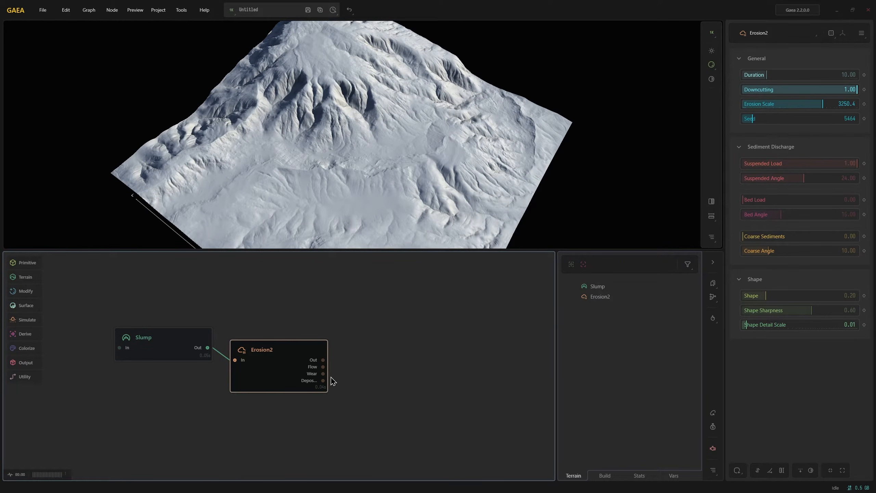
Add a FractalTerraces node to the main output of Erosion2 and inspect the terraced terrain
left_click_drag(324, 360, 345, 344)
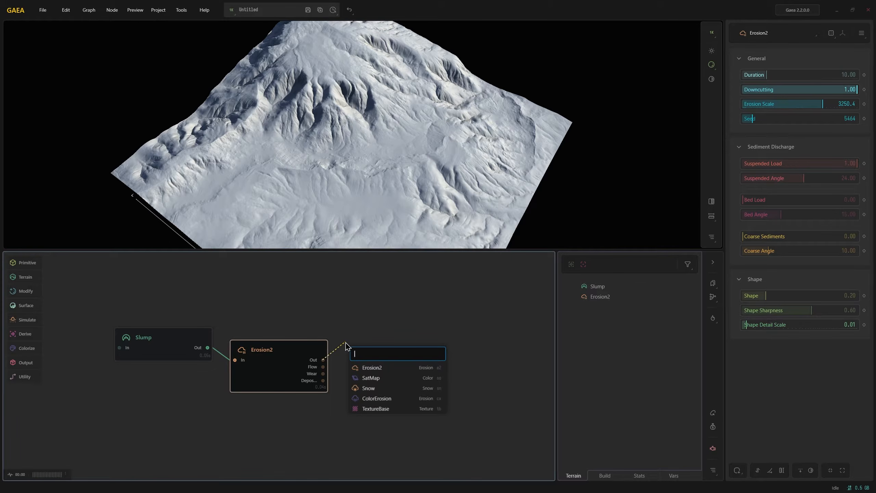
type("fr")
left_click(368, 369)
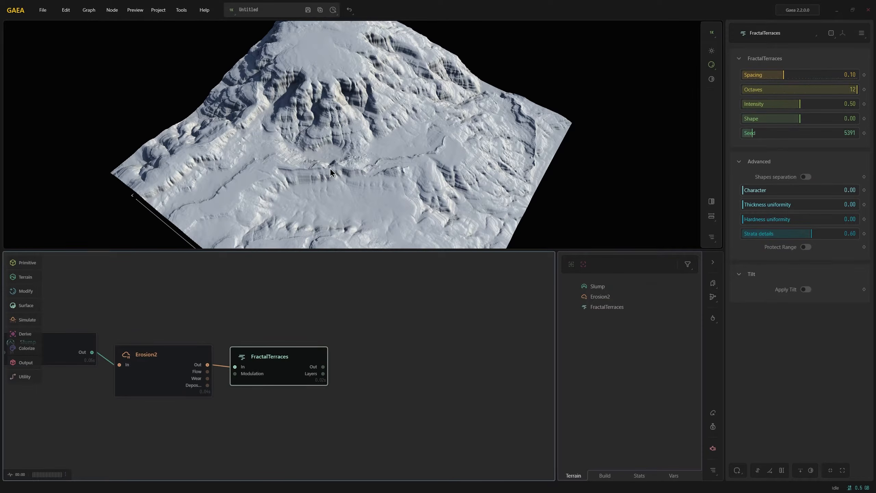
left_click_drag(330, 168, 344, 95)
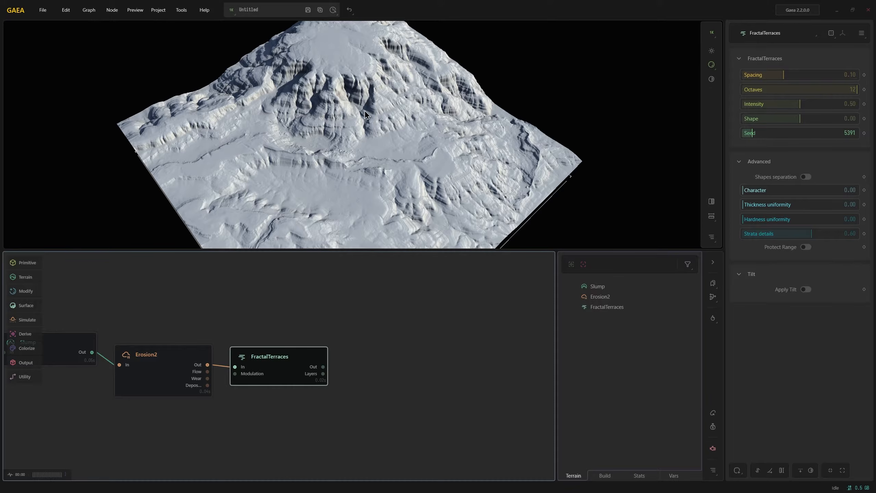
left_click_drag(372, 131, 310, 164)
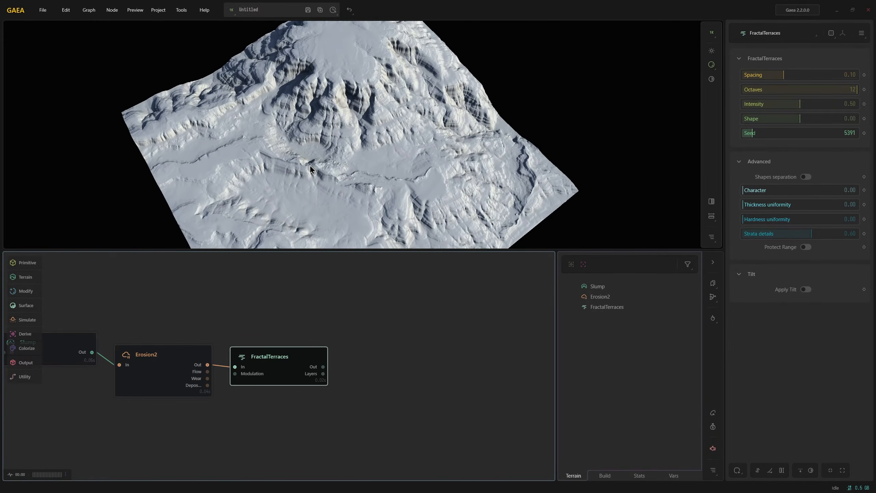
Add a second Erosion2 node after FractalTerraces and set its Shape Detail Scale to 0.00
left_click_drag(319, 371, 370, 347)
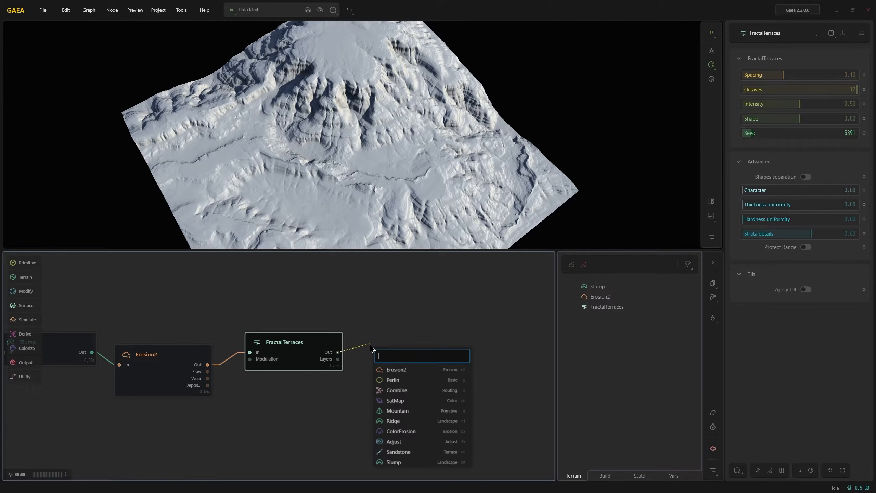
left_click(390, 370)
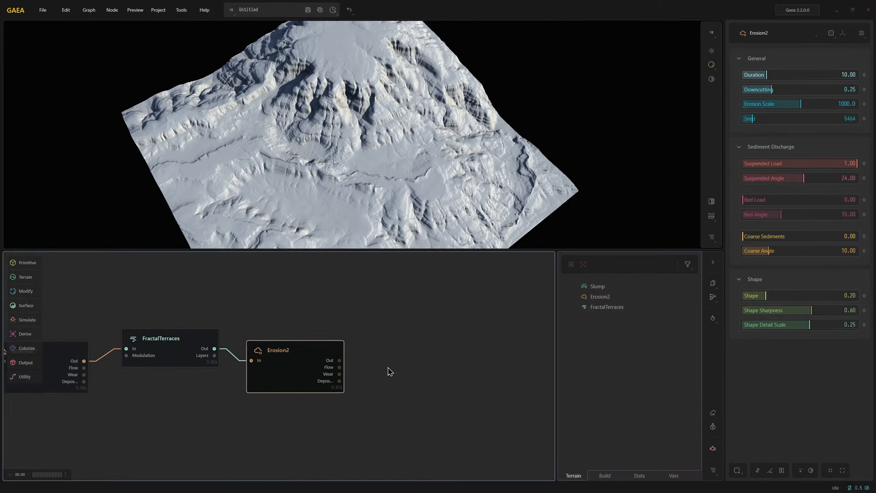
left_click_drag(429, 194, 382, 122)
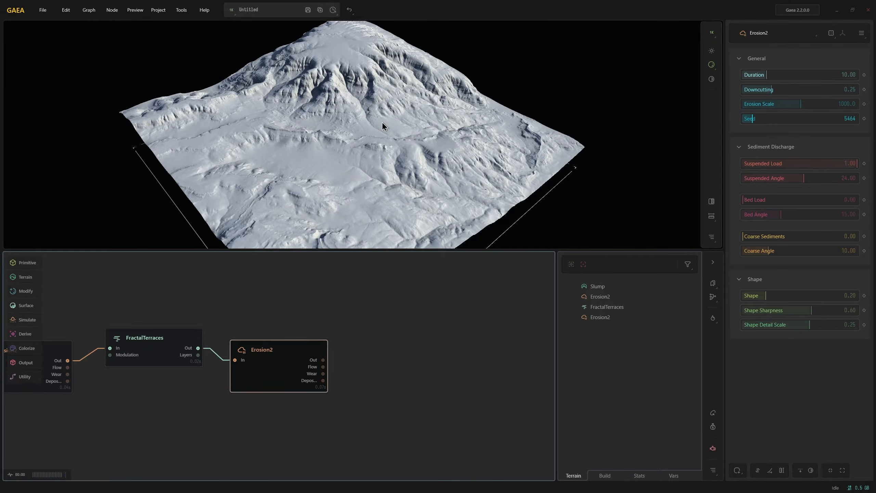
left_click(746, 326)
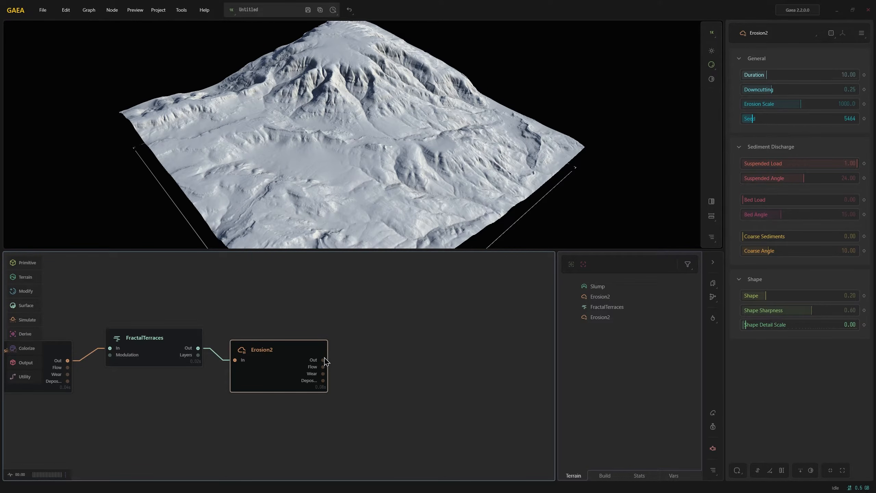
Add a Sandstone node to the second Erosion2 node's main output and inspect the terrain from several angles
left_click_drag(323, 360, 356, 334)
type("ss")
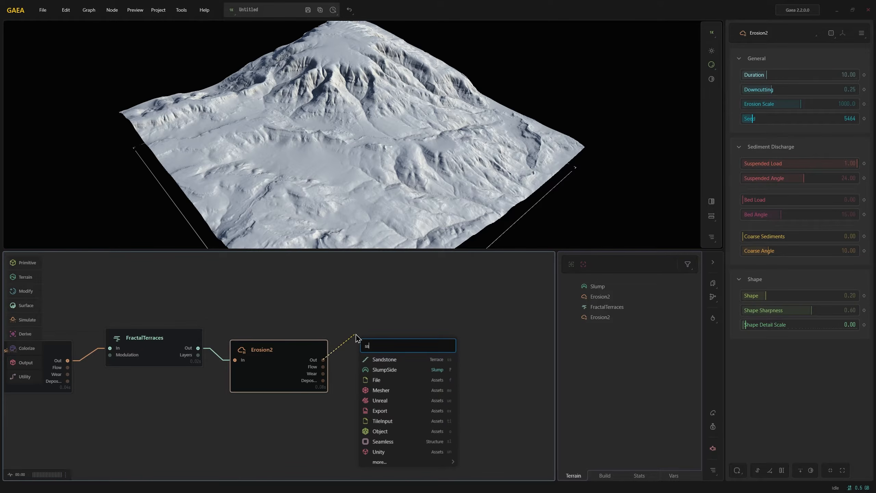
left_click(384, 360)
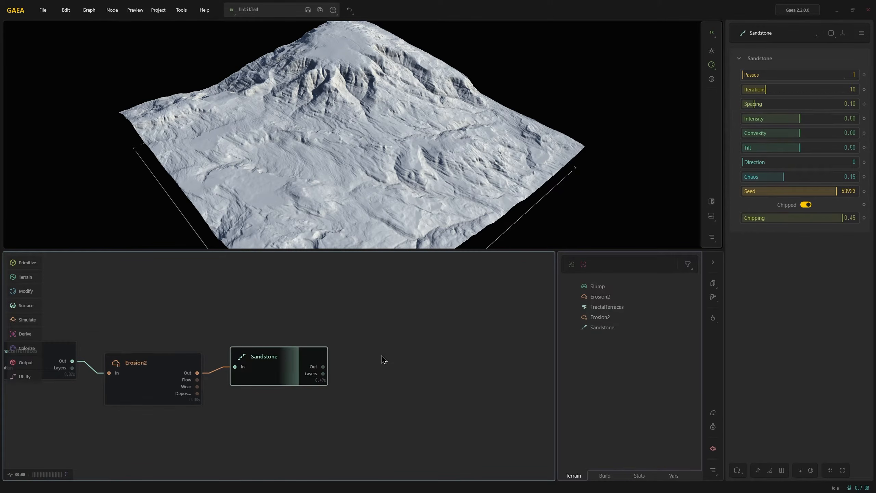
left_click_drag(365, 219, 308, 133)
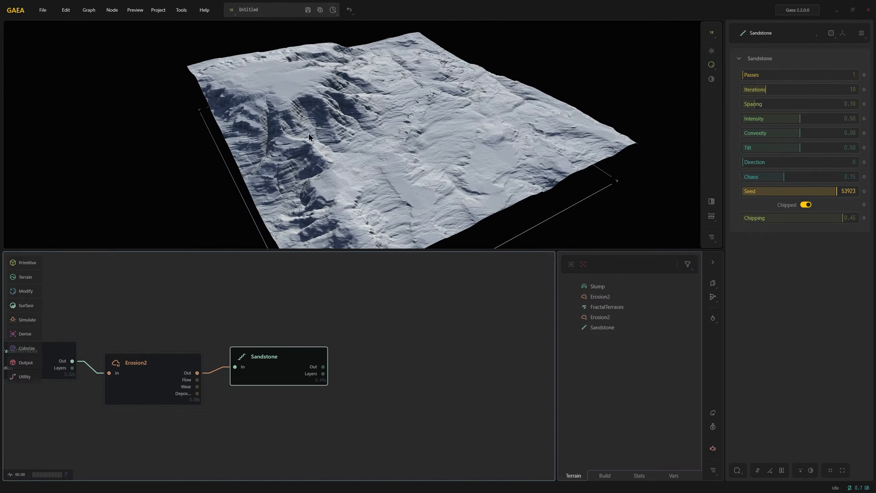
left_click_drag(349, 200, 313, 201)
scroll(320, 206, "up", 2)
scroll(313, 201, "down", 2)
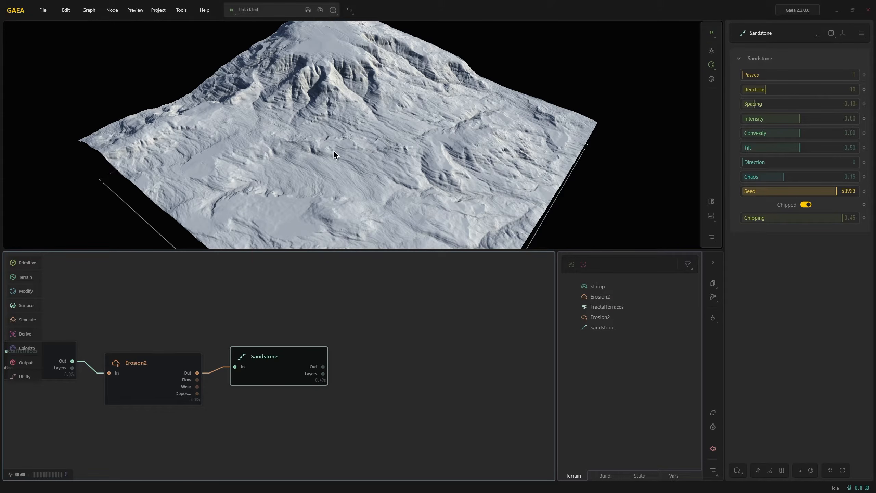
Set the Sandstone node's Spacing to 0.51 and its Passes to 3
left_click(780, 105)
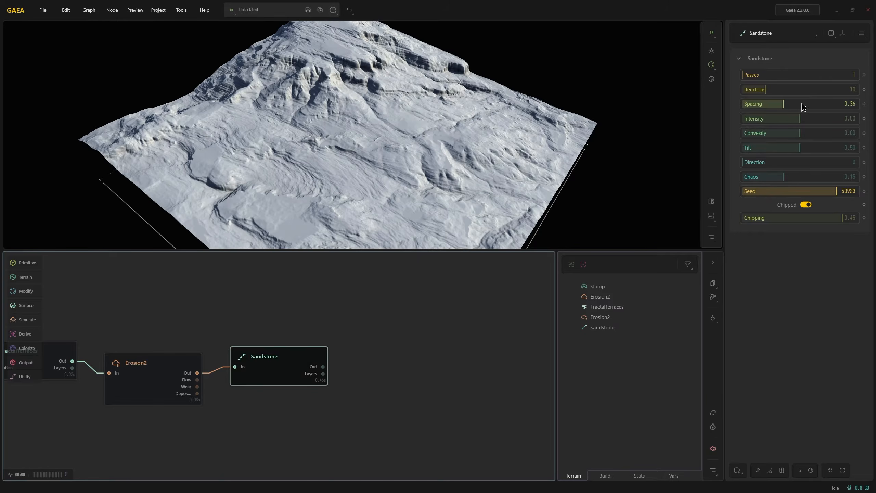
left_click_drag(784, 103, 802, 103)
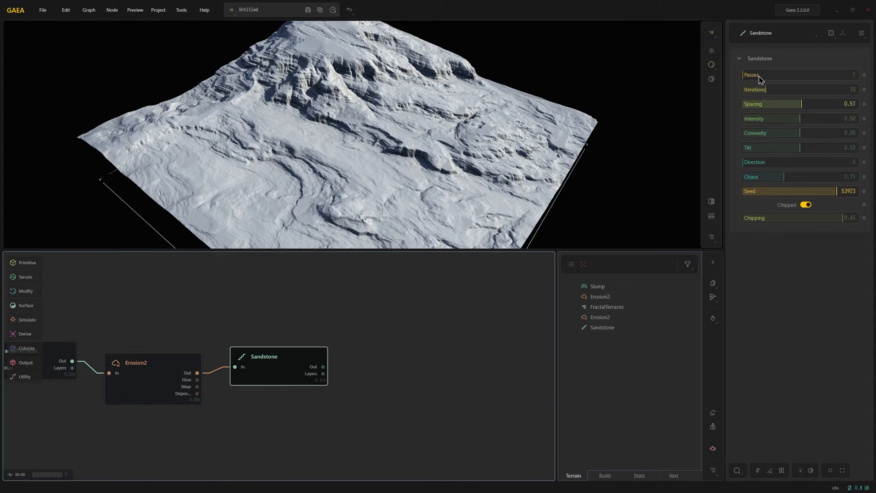
left_click(768, 75)
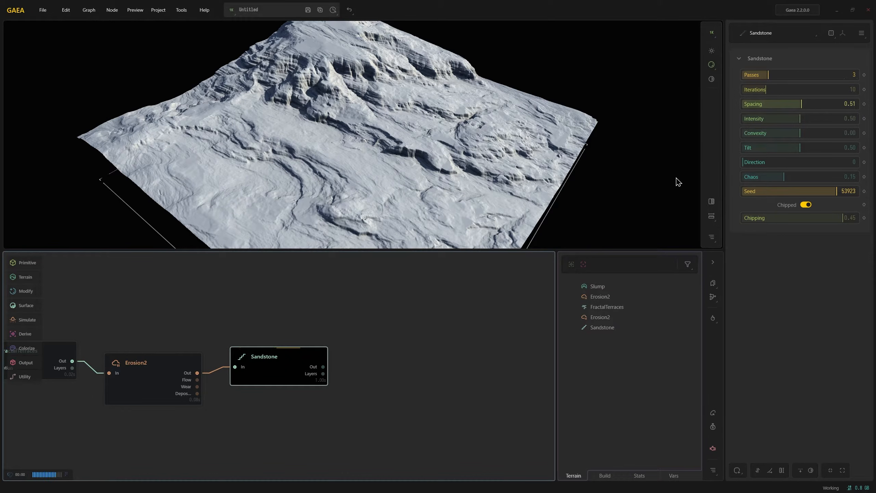
left_click_drag(404, 206, 321, 207)
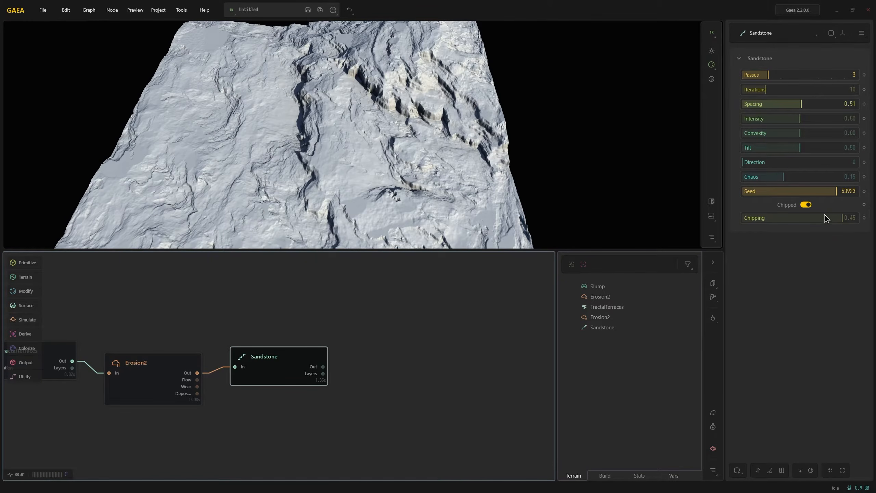
Turn off Chipped on the Sandstone node and set its Convexity to 0.72
left_click(804, 205)
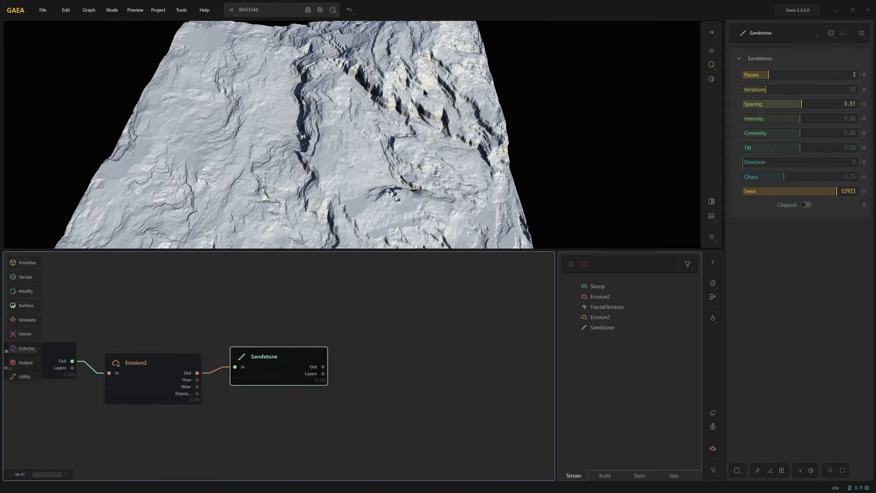
left_click_drag(334, 130, 364, 131)
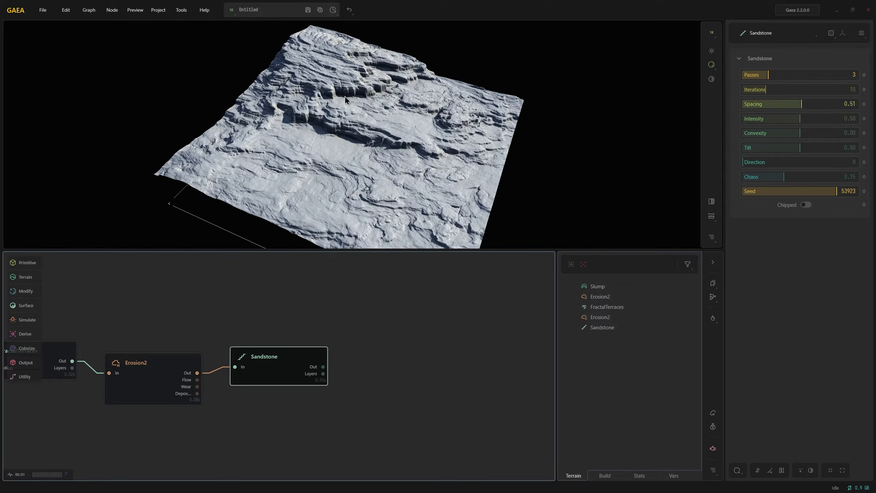
left_click(842, 135)
left_click_drag(350, 142, 328, 130)
scroll(351, 75, "up", 4)
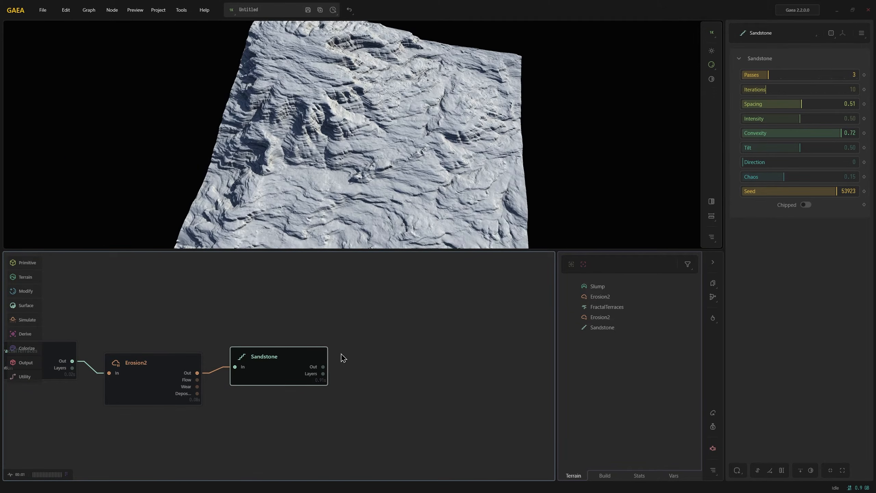
Add a third Erosion2 node to the Sandstone node's main output and set its Suspended Load to 0.00
left_click_drag(323, 367, 338, 351)
type("e")
left_click(361, 376)
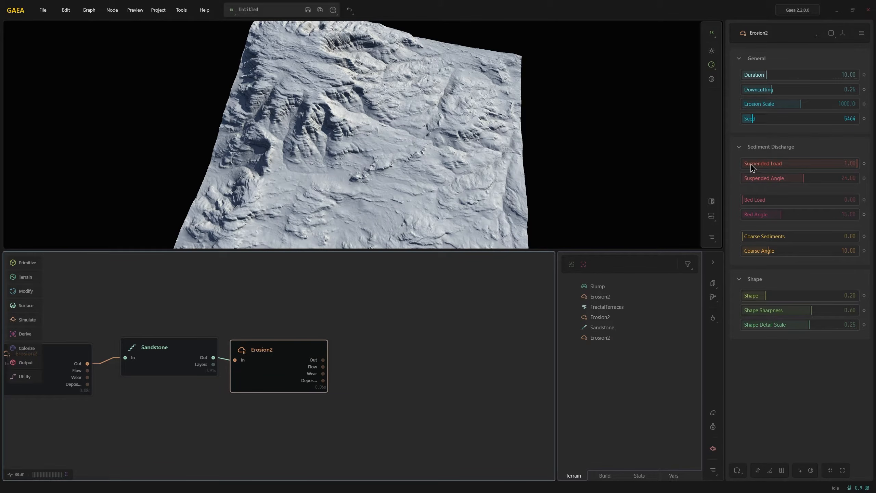
left_click_drag(753, 168, 726, 166)
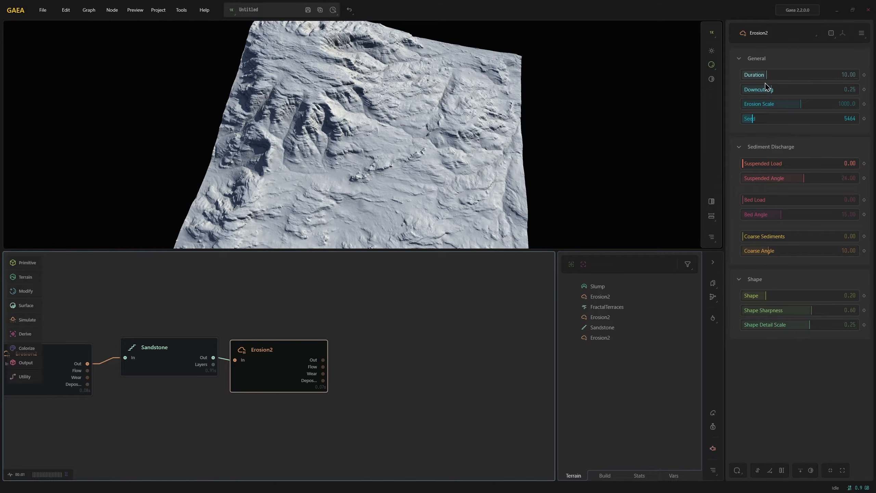
Set the third Erosion2 node's Downcutting to 0.71, Erosion Scale to about 9500 and Shape Detail Scale to 0.00
left_click_drag(813, 93, 824, 89)
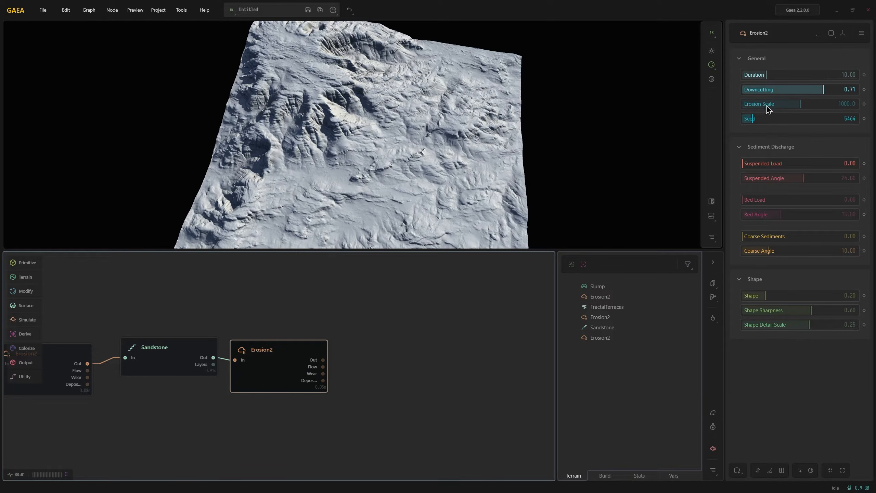
left_click_drag(799, 107, 840, 104)
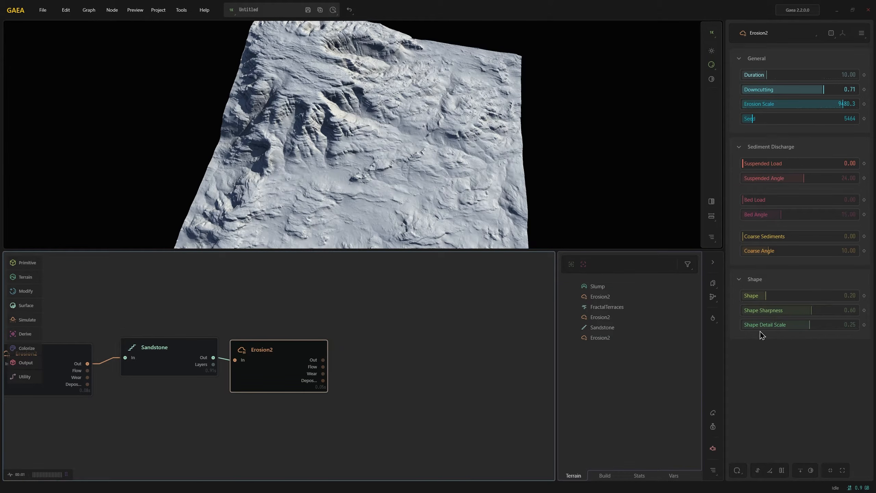
left_click_drag(760, 325, 742, 326)
left_click_drag(285, 216, 228, 187)
left_click_drag(300, 198, 321, 187)
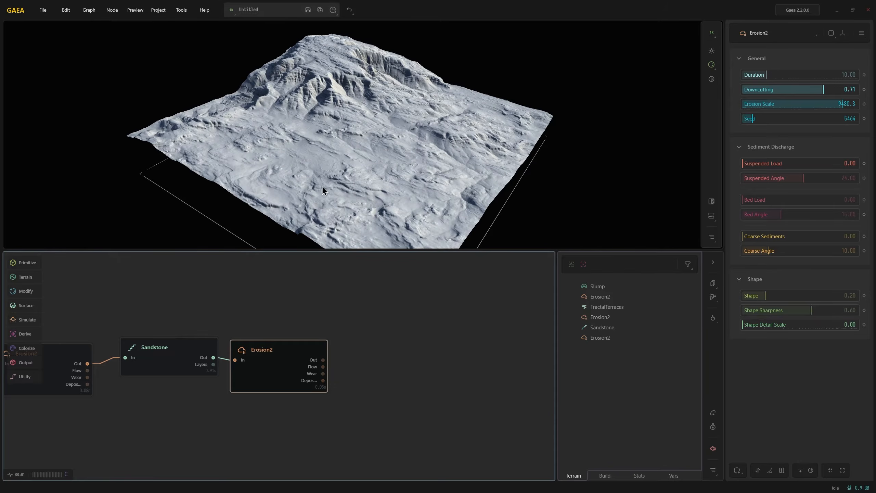
Add a second Sandstone node to the third Erosion2 node's main output
right_click(296, 376)
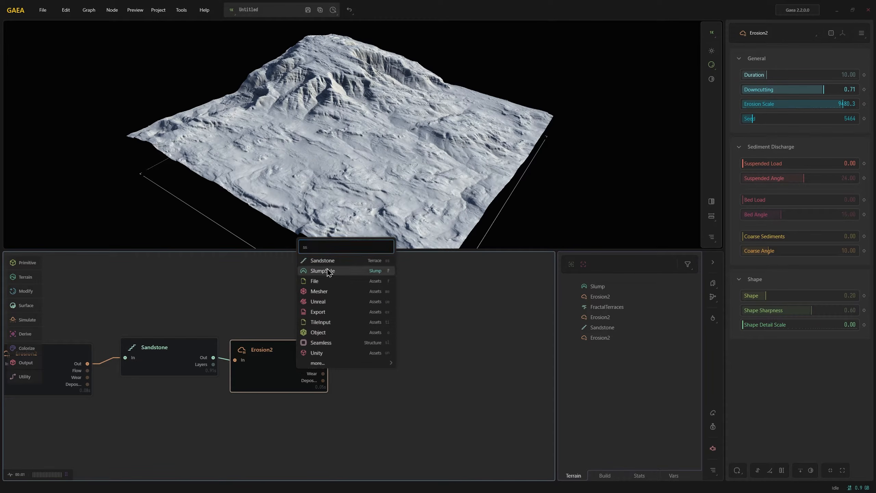
left_click(326, 258)
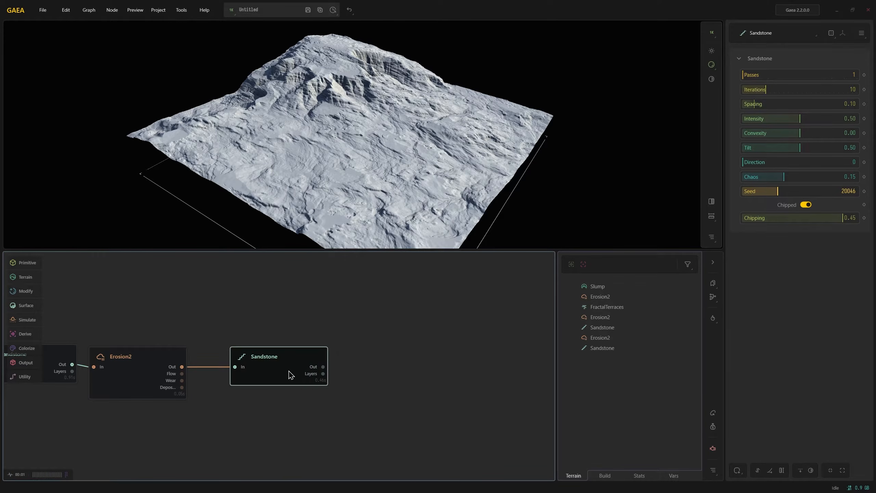
left_click_drag(312, 176, 327, 184)
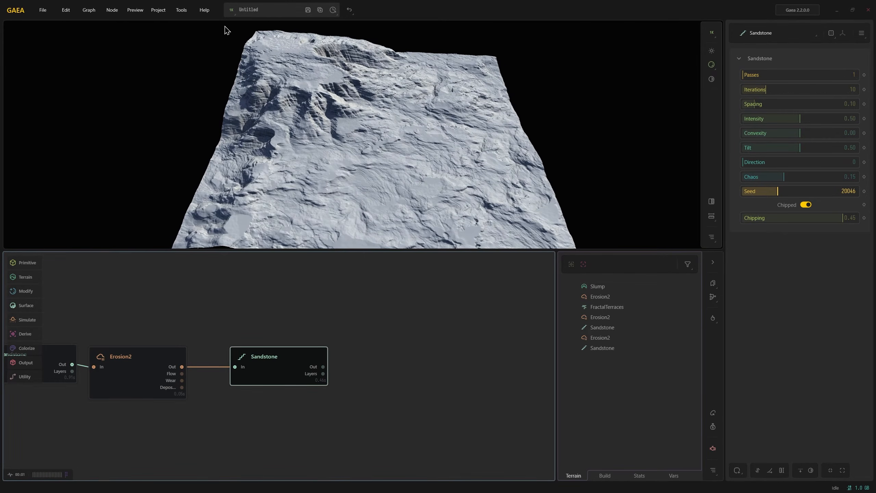
Raise the preview resolution to 2K and inspect the second Sandstone node's rock layering
left_click(231, 9)
left_click(248, 53)
left_click_drag(312, 202, 337, 198)
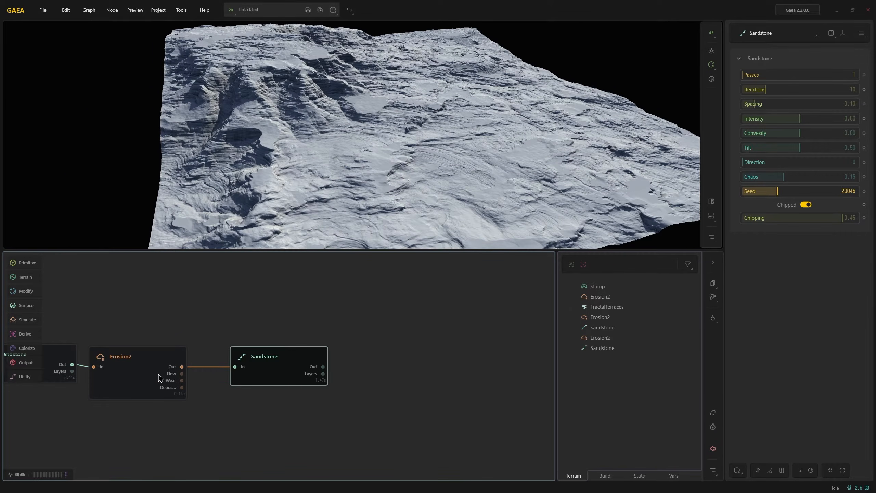
left_click(255, 376)
left_click_drag(414, 225, 373, 211)
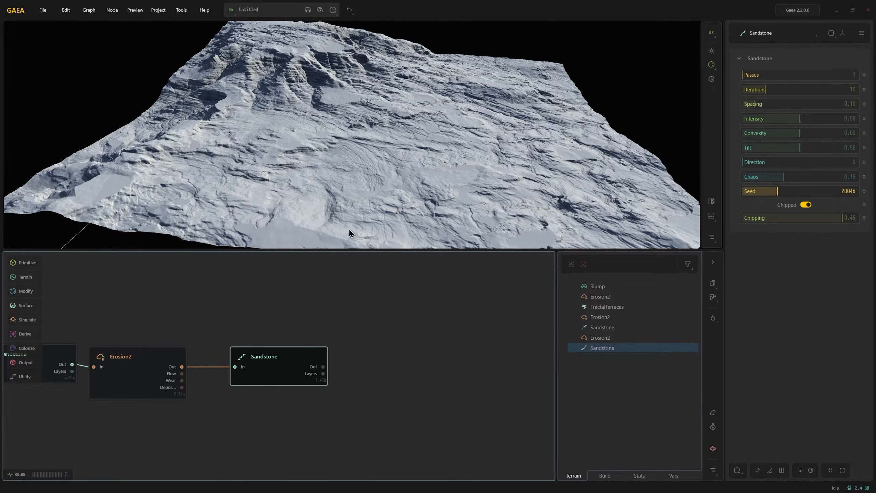
left_click_drag(350, 229, 330, 209)
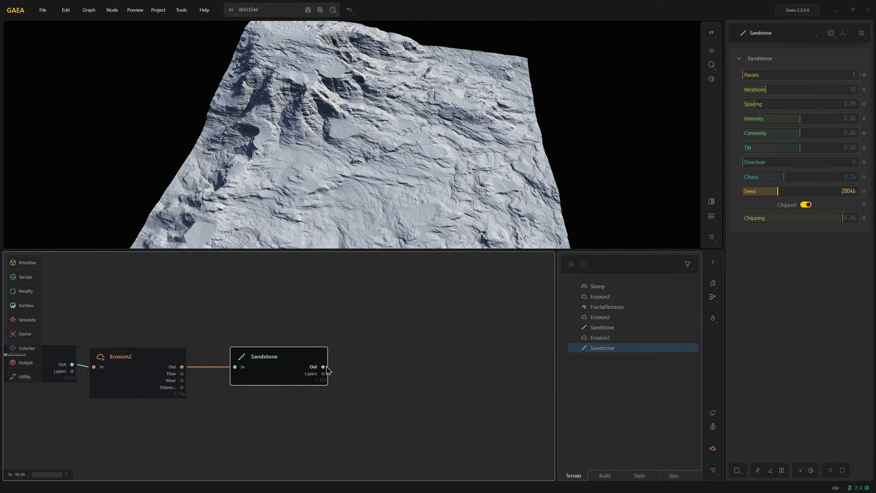
Add a third Sandstone node to the second Sandstone node's main output
left_click_drag(323, 366, 361, 346)
type("ss")
left_click(377, 372)
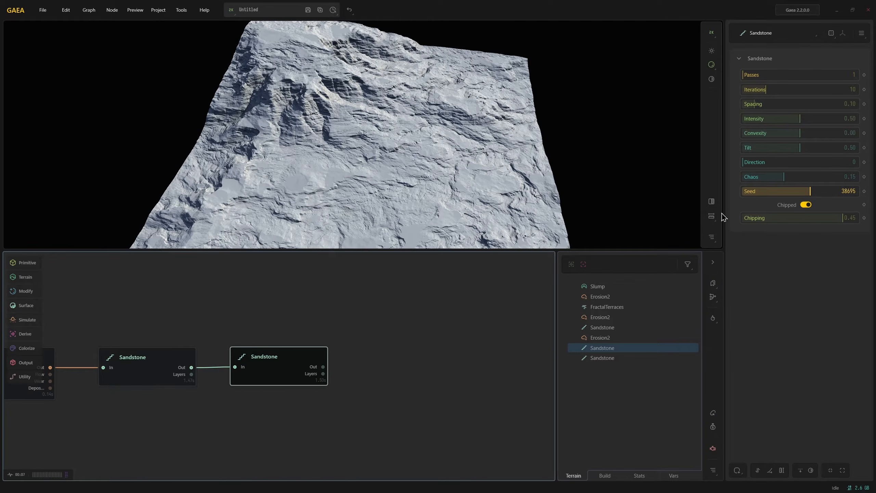
Set the third Sandstone node's Direction to 45, Spacing to 0.21 and Chaos to 0.28
left_click(763, 162)
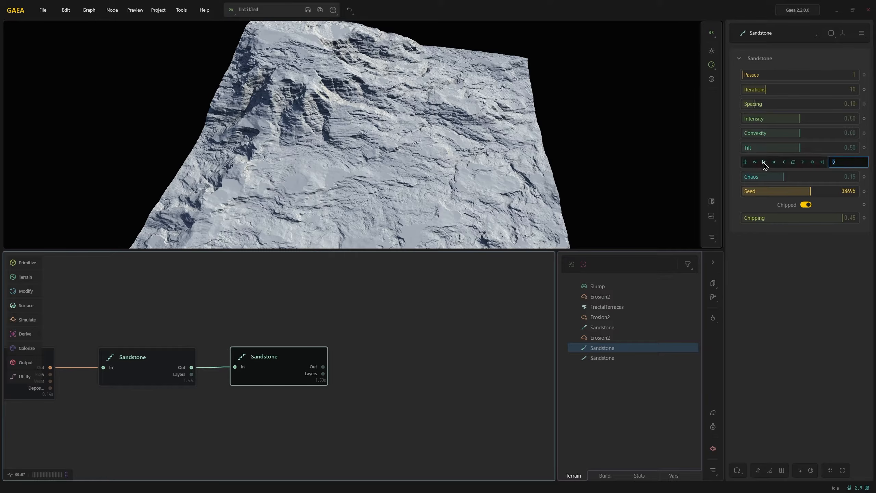
key("Return")
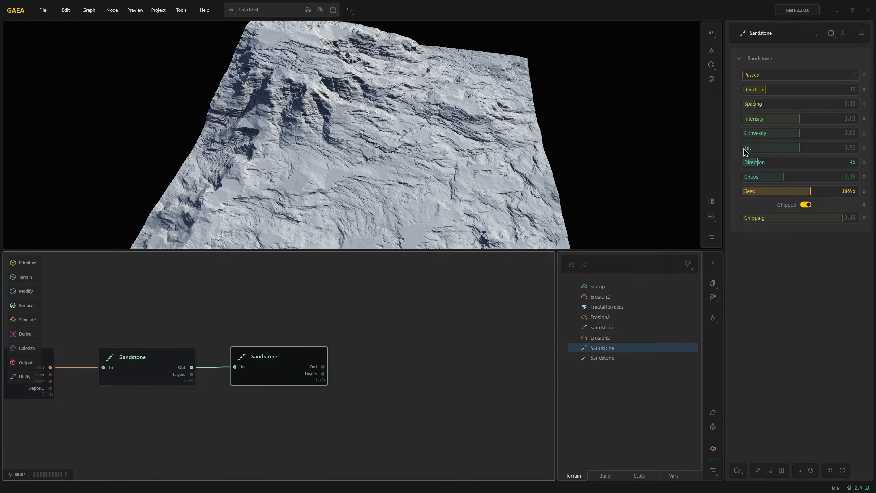
left_click(767, 106)
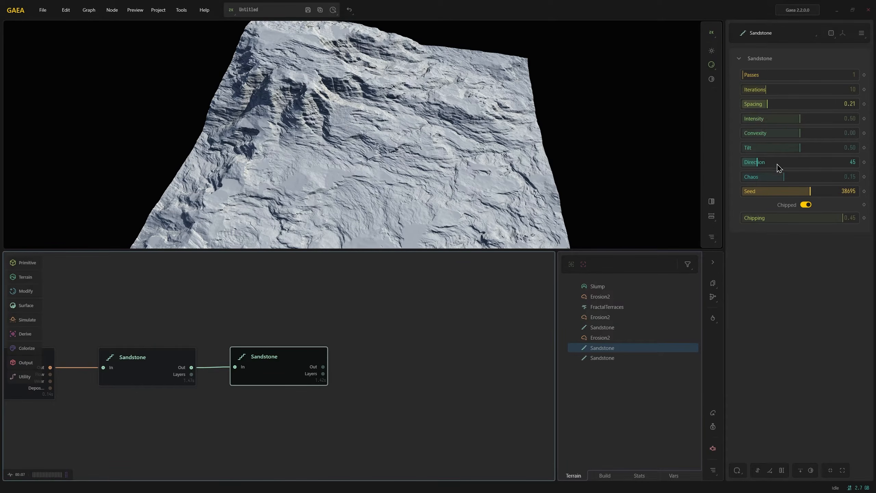
left_click(821, 177)
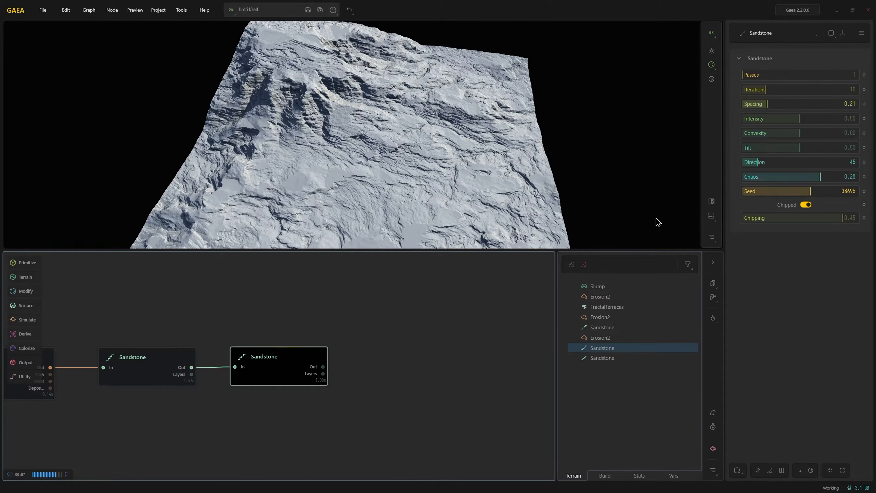
Examine the layered rock detail of the third Sandstone node up close and across the whole terrain
left_click_drag(442, 200, 399, 183)
scroll(431, 175, "up", 3)
left_click_drag(300, 138, 328, 135)
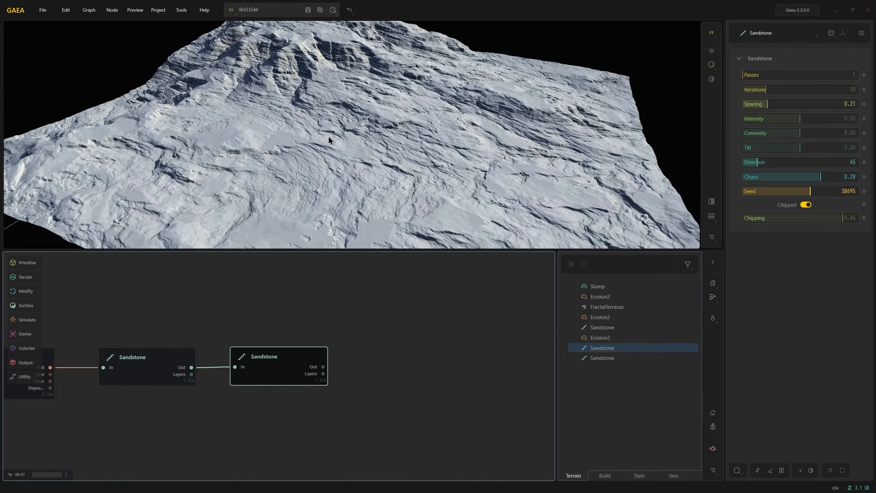
left_click_drag(354, 189, 313, 91)
scroll(346, 96, "down", 3)
scroll(393, 168, "down", 3)
left_click_drag(394, 168, 402, 181)
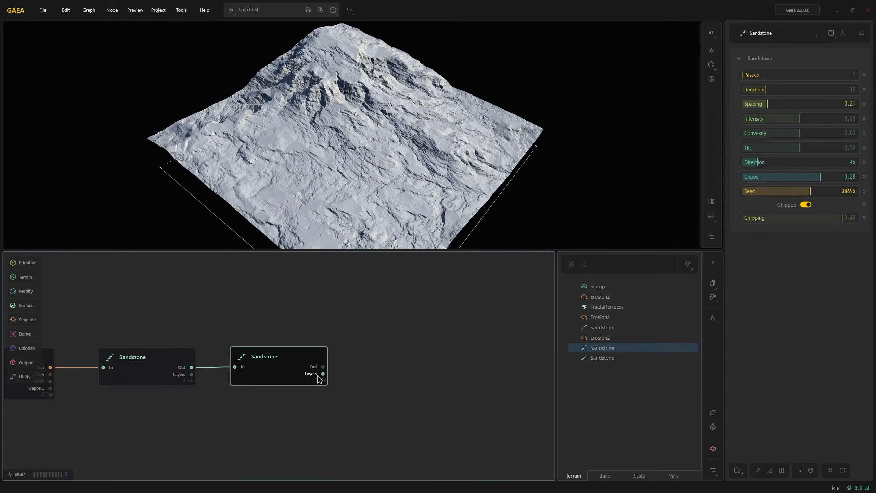
Merge the Layers outputs of the last two Sandstone nodes in a Combine node using Max, Ratio 1.00 and Autolevel
left_click_drag(191, 374, 323, 374)
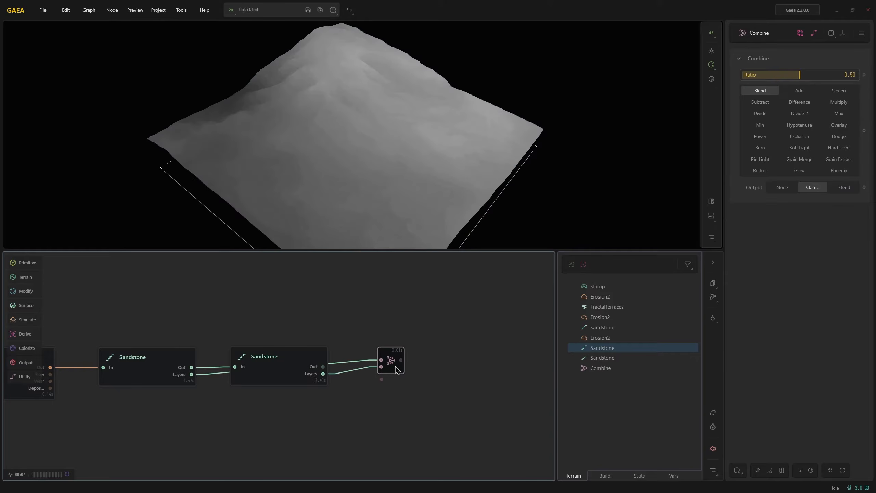
left_click_drag(388, 364, 364, 407)
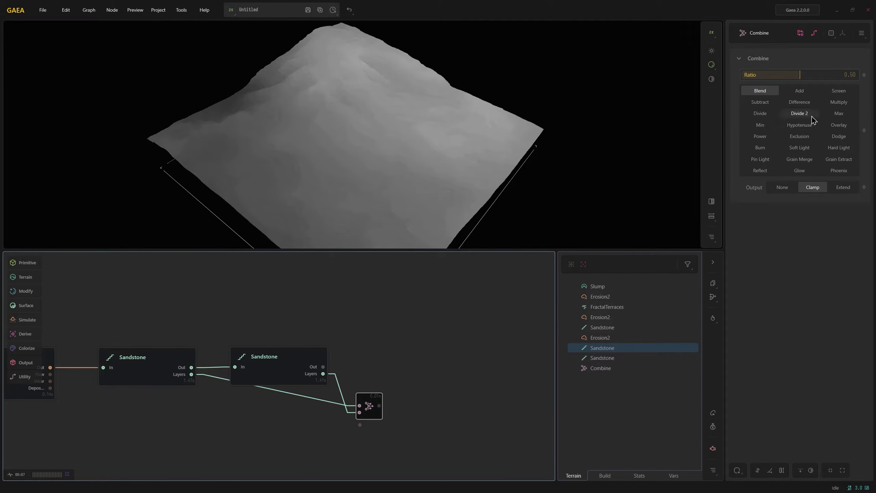
left_click(831, 115)
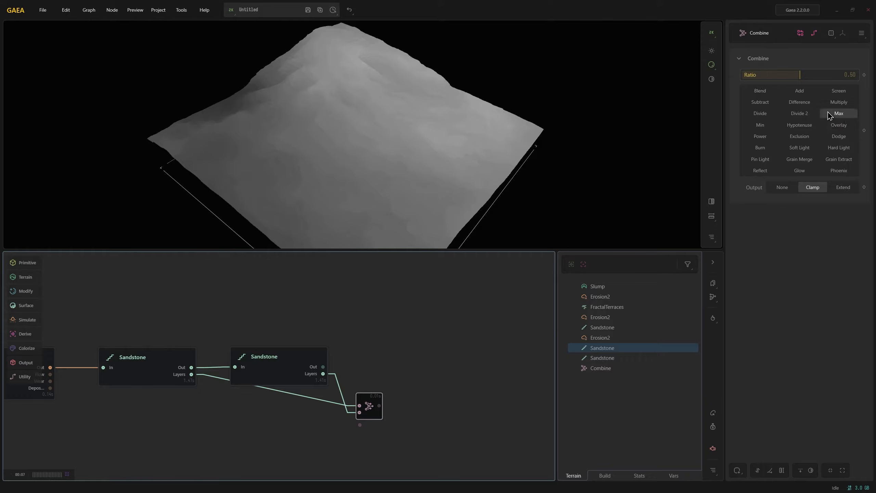
left_click(843, 75)
left_click_drag(843, 75, 859, 75)
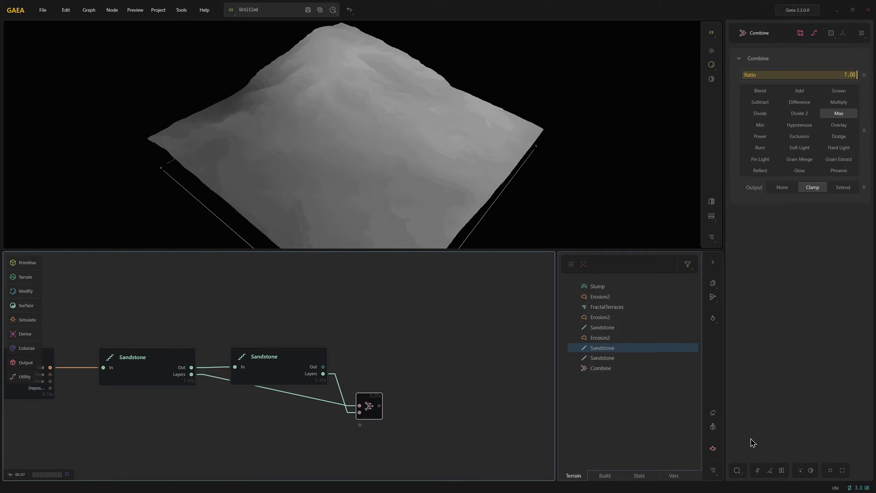
left_click(757, 471)
mouse_move(370, 193)
left_mouse_down()
mouse_move(375, 209)
mouse_move(355, 165)
mouse_move(363, 196)
left_mouse_up()
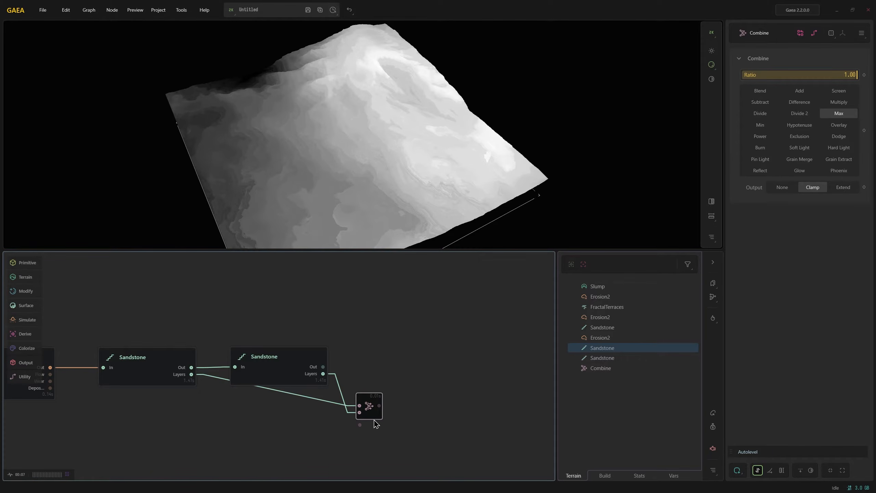
Add a SatMap node to the Combine node's output
left_click_drag(380, 406, 405, 379)
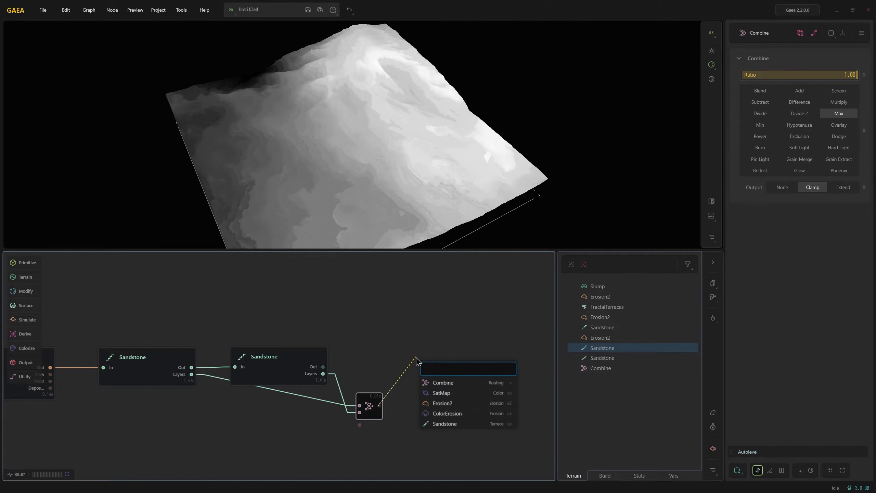
type("sa")
left_click(438, 383)
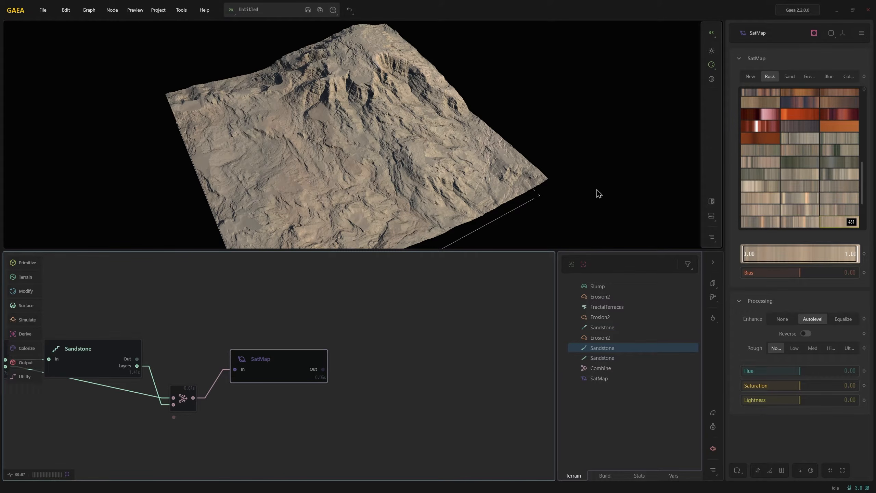
Try random Rock gradients and a pale brown one on the SatMap node
left_click(815, 33)
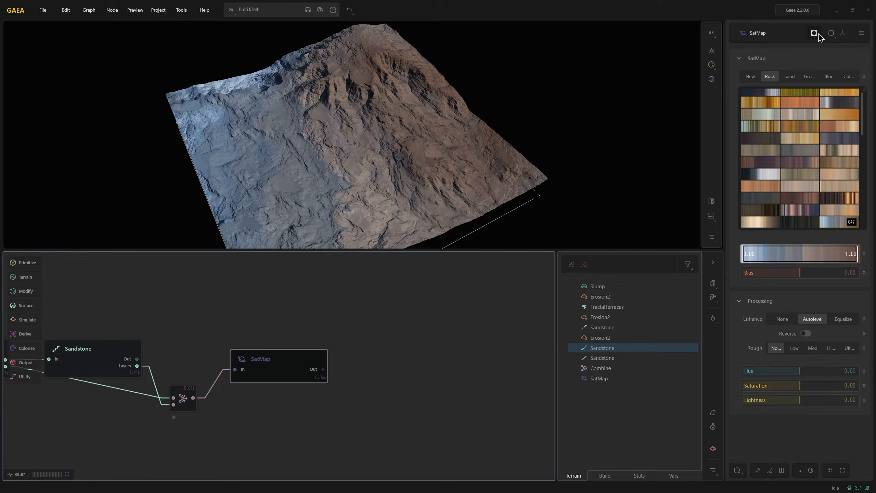
left_click(819, 34)
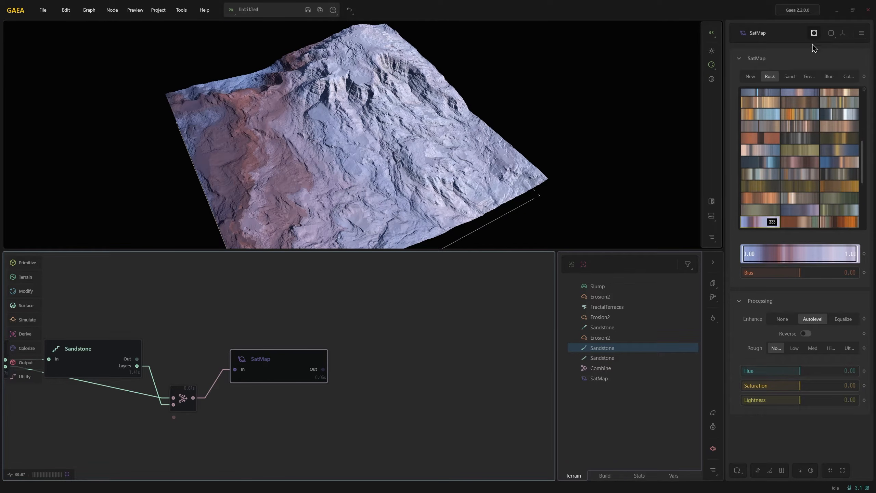
scroll(829, 118, "up", 3)
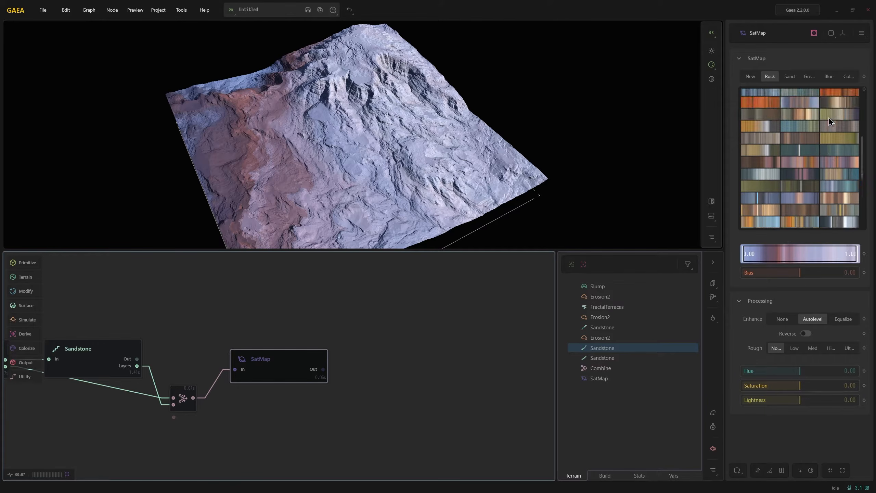
scroll(801, 184, "down", 5)
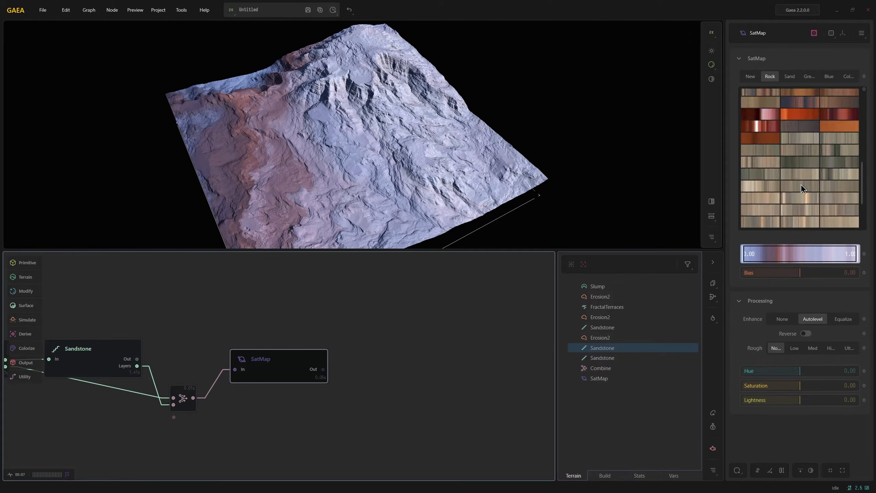
scroll(802, 183, "down", 3)
scroll(801, 184, "up", 3)
left_click(802, 184)
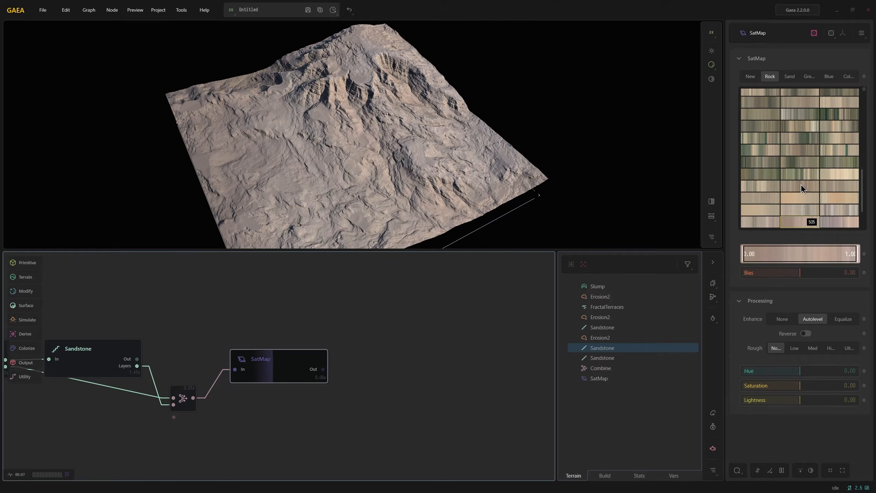
Apply Rock gradient 137 to the SatMap node
scroll(796, 184, "up", 5)
scroll(797, 186, "down", 1)
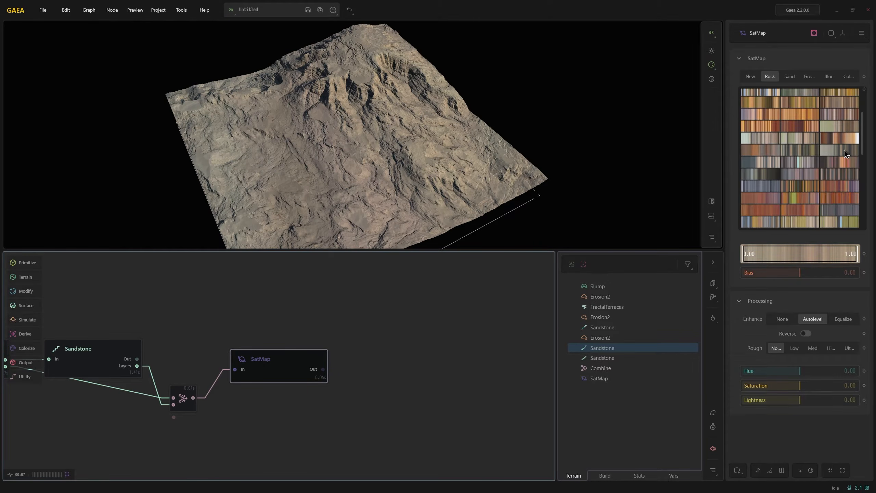
left_click(847, 118)
Examine how the gradient colours the rock strata across the terrain from several angles and distances
left_click_drag(224, 153, 384, 180)
scroll(385, 180, "up", 3)
left_click_drag(483, 183, 347, 175)
scroll(334, 187, "down", 4)
scroll(348, 187, "down", 2)
scroll(314, 169, "up", 3)
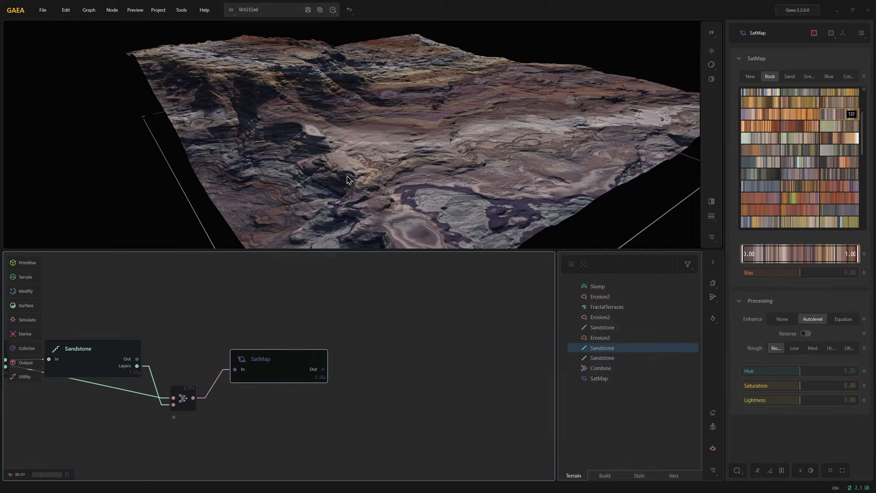
left_click_drag(349, 179, 344, 161)
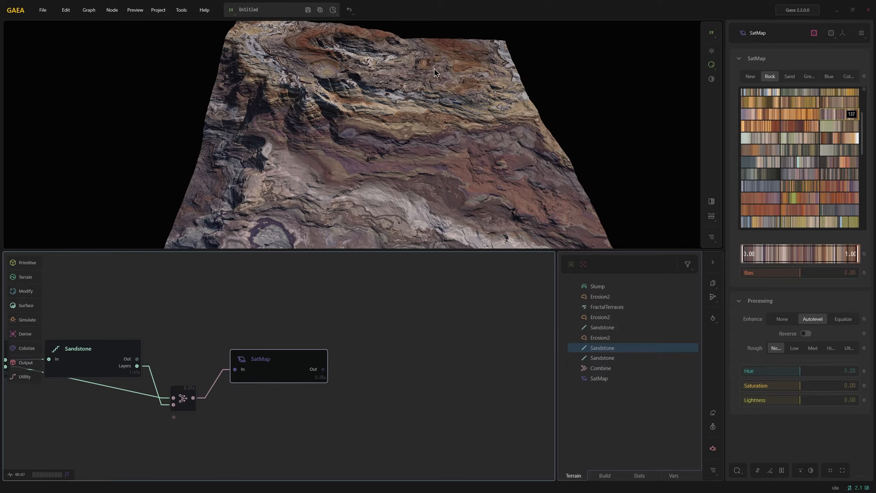
left_click_drag(488, 163, 416, 207)
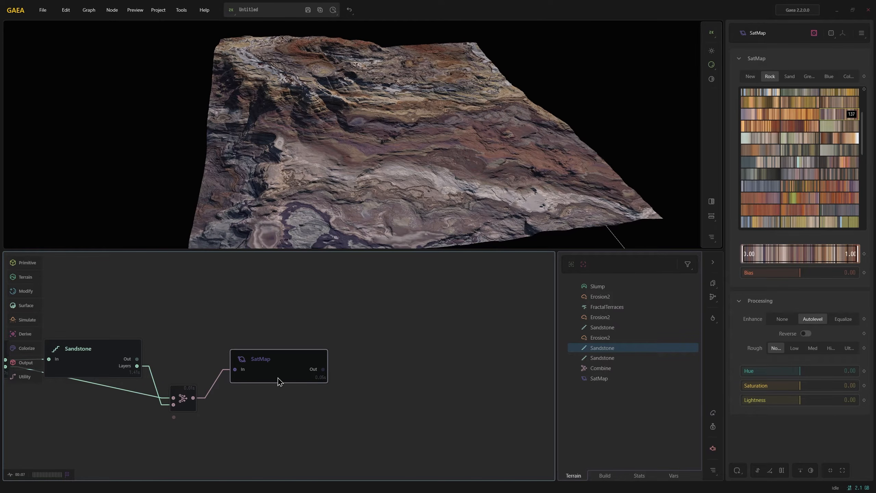
Add a Sediments node to the third Sandstone node's main output and place it above the SatMap node
mouse_move(277, 381)
left_mouse_down()
mouse_move(279, 374)
mouse_move(265, 382)
left_mouse_up()
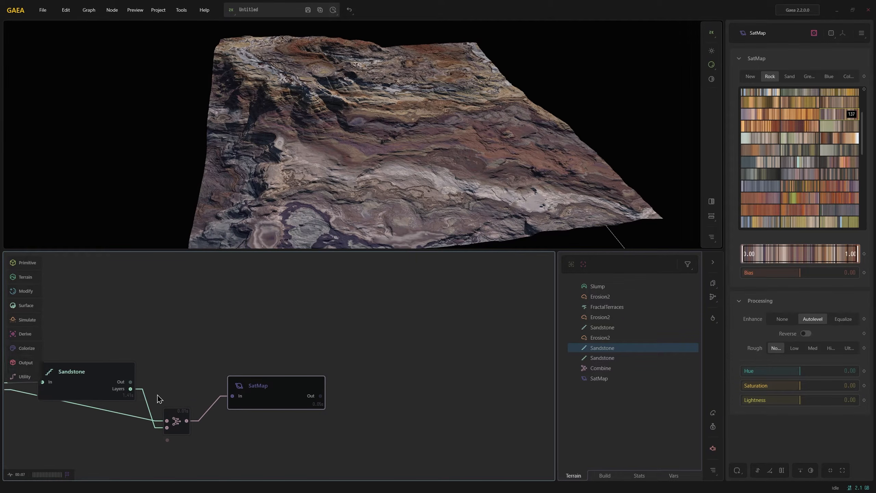
left_click(98, 392)
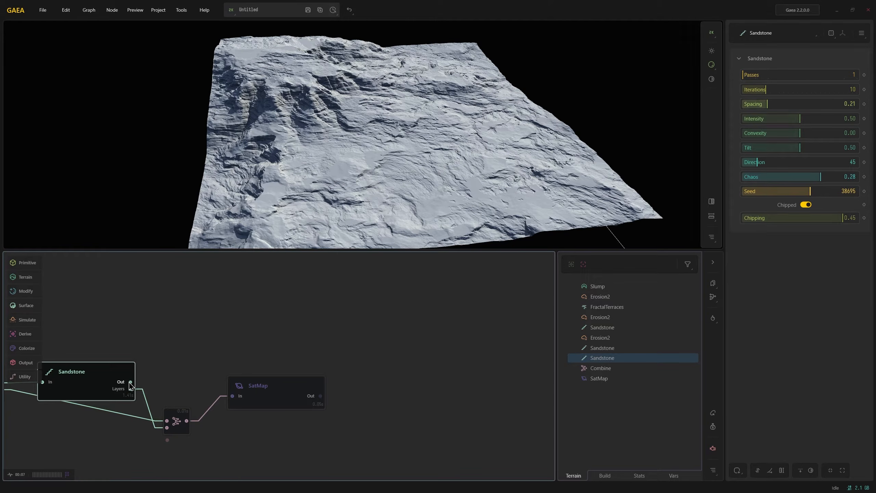
left_click_drag(130, 382, 195, 337)
type("sed")
left_click(214, 359)
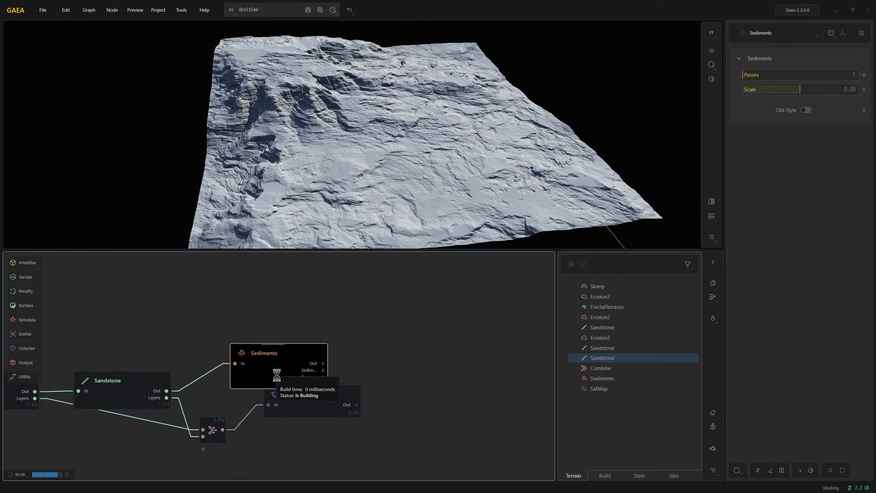
left_click_drag(279, 377, 303, 353)
Set the Sediments node's Scale to 0.09 and its Passes to 4
left_click_drag(321, 236, 295, 230)
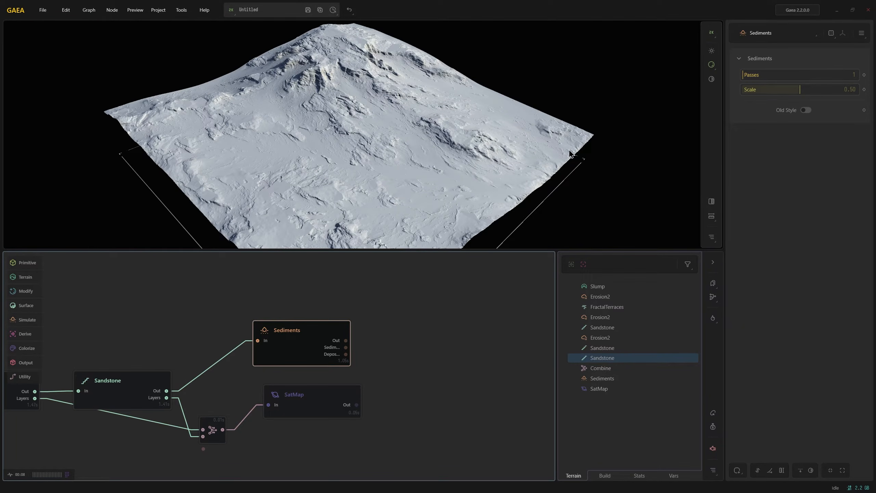
left_click(754, 90)
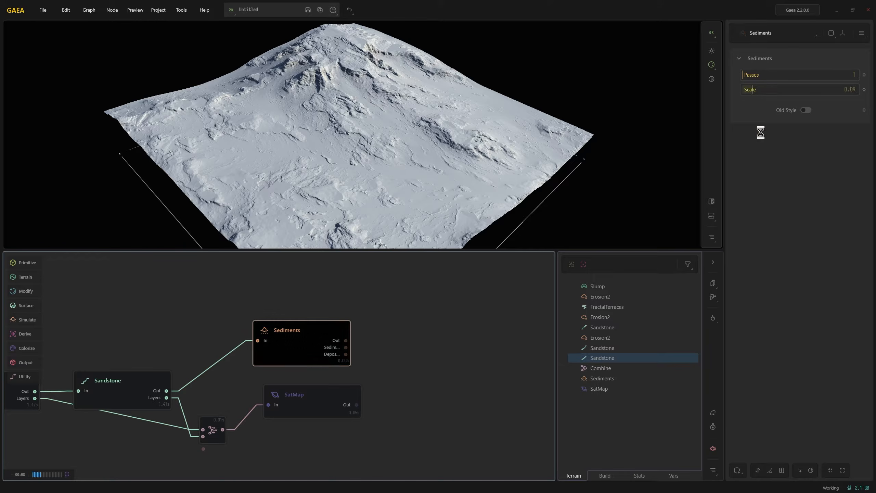
left_click(781, 74)
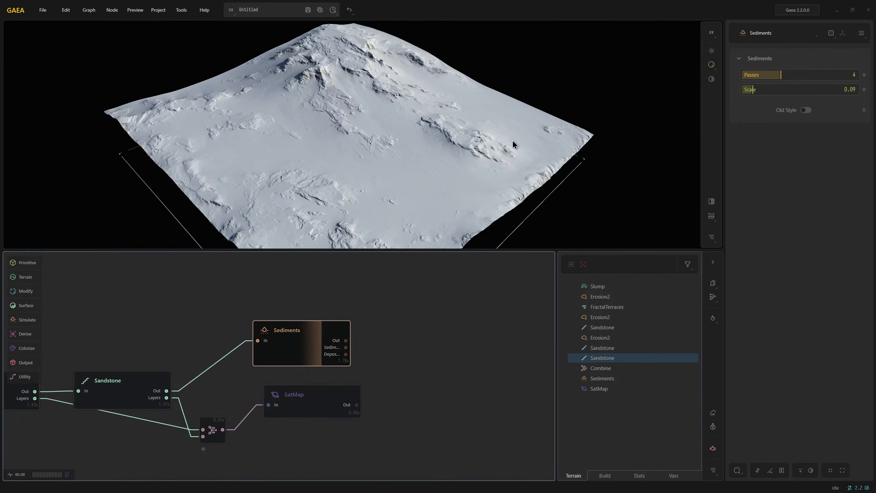
Examine the sediment-covered terrain up close and compare the Sediments result with the SatMap colouring
left_click_drag(352, 150, 308, 116)
right_click_drag(308, 116, 309, 128)
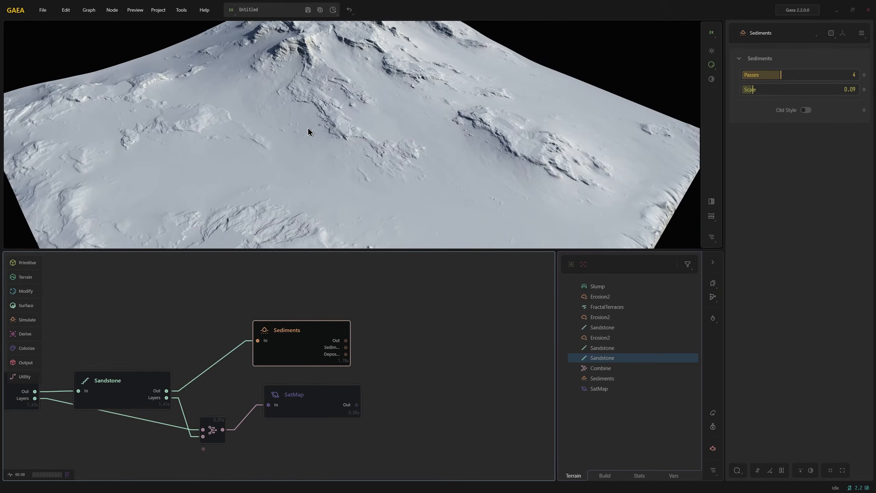
left_click_drag(308, 127, 316, 161)
scroll(349, 138, "down", 3)
right_click_drag(368, 373, 301, 362)
left_click(273, 391)
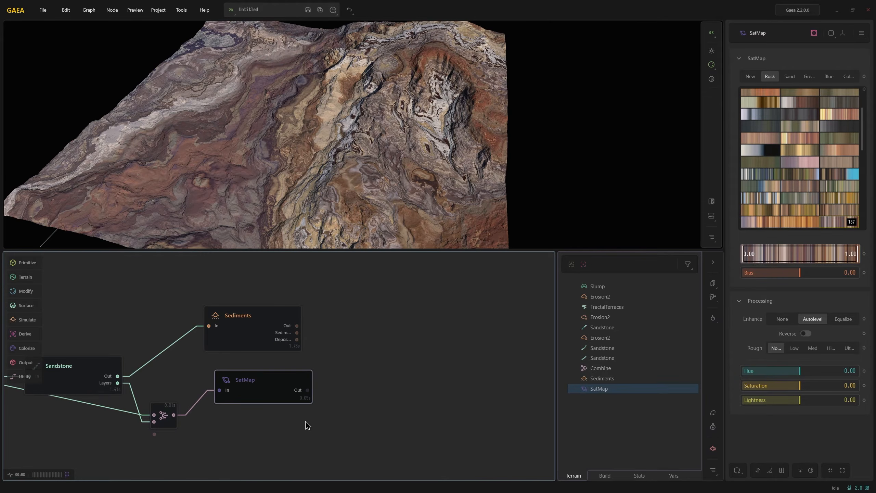
left_click(276, 345)
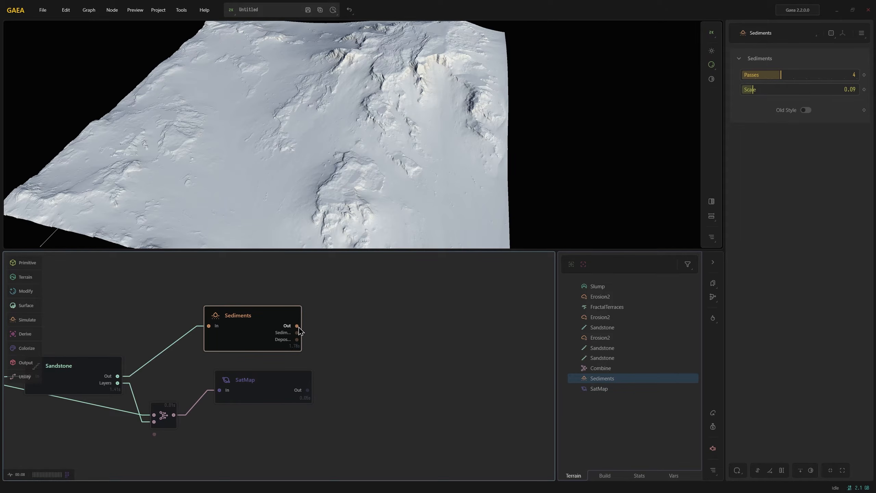
Add a second SatMap node to the Sediments node's main output and place it beside the Sediments node
left_click_drag(296, 326, 338, 334)
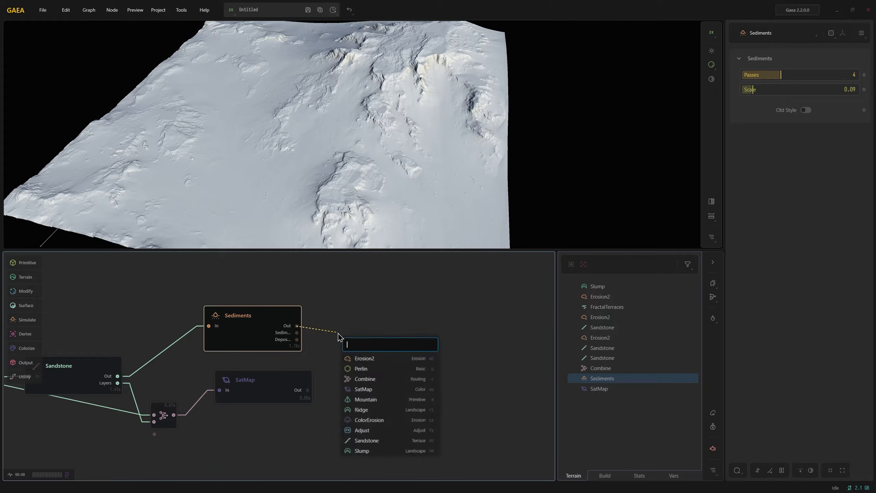
type("sa")
left_click(362, 362)
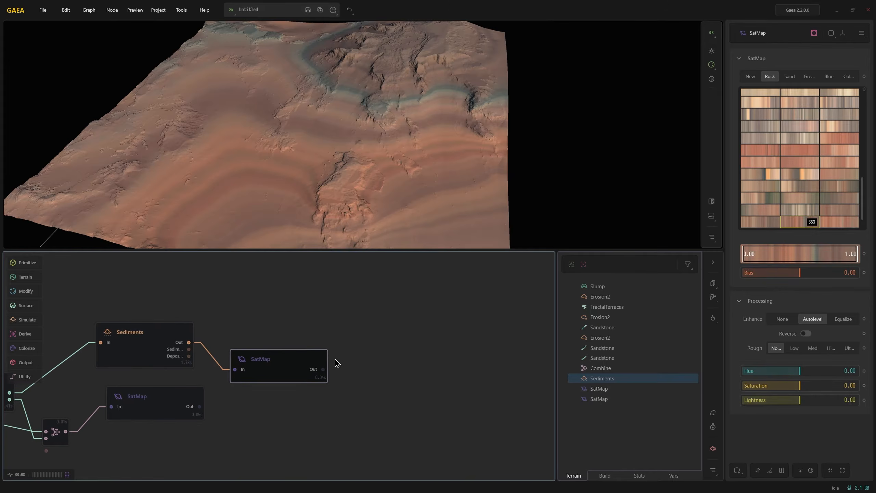
left_click_drag(294, 357, 298, 350)
Move the new SatMap node slightly higher in the graph and set its Rough option to Ultra
left_click(174, 402)
left_click(290, 362)
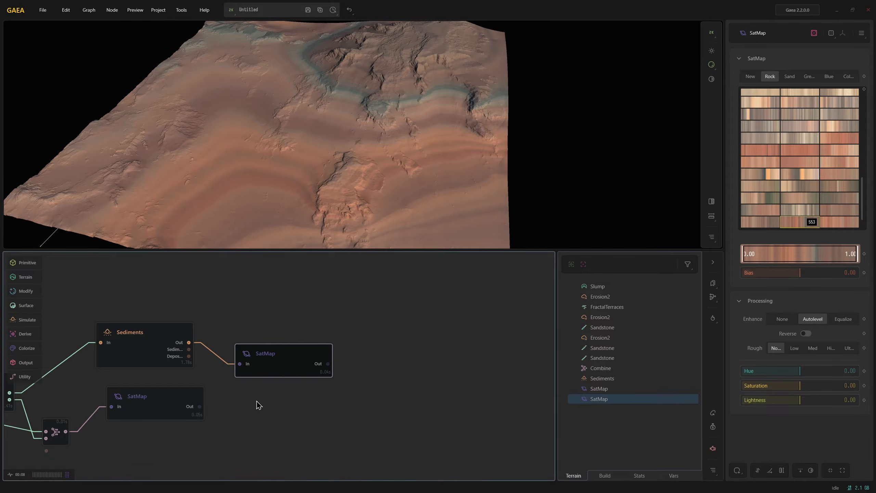
middle_click_drag(256, 401, 406, 354)
left_click_drag(427, 313, 414, 300)
middle_click_drag(400, 361, 293, 355)
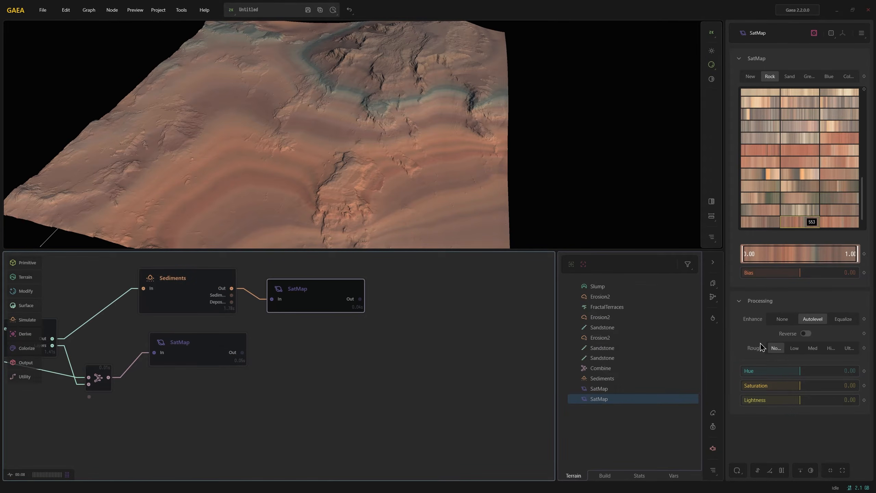
left_click(849, 347)
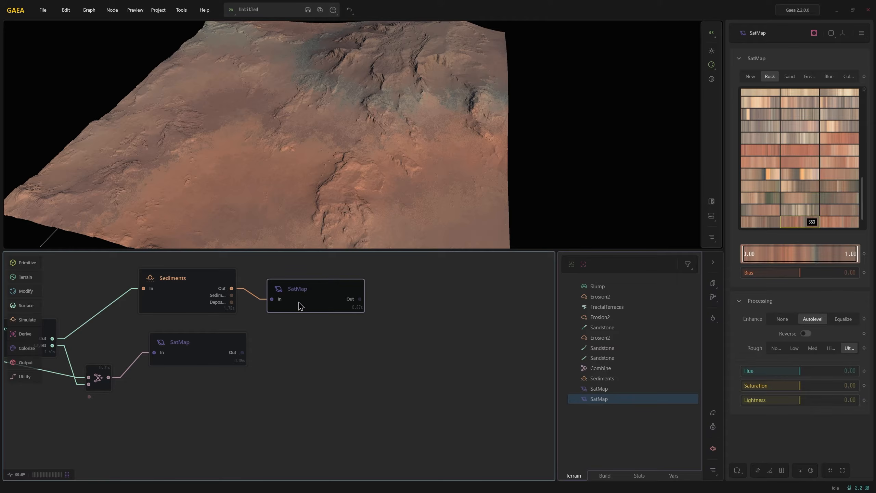
Join the two SatMap outputs in a Combine node and add an Adjust node to the Sediments node's second output, the sediment mask
left_click_drag(242, 352, 359, 299)
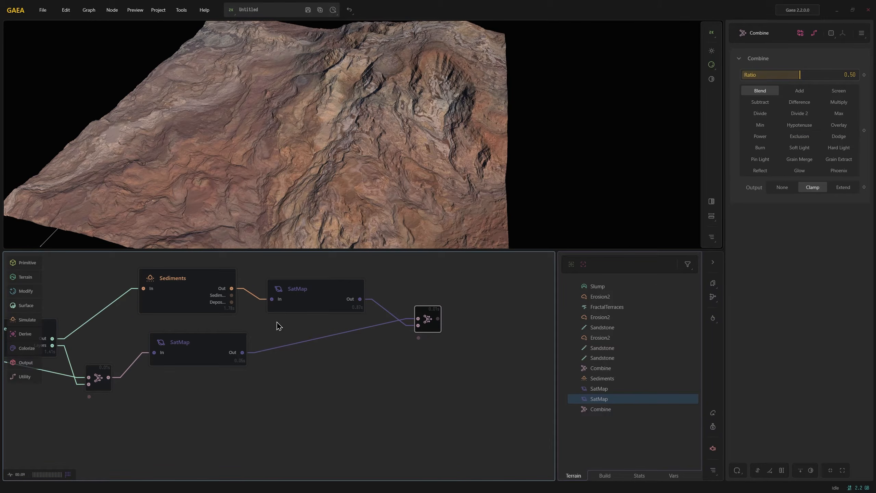
left_click_drag(232, 296, 330, 362)
type("fx")
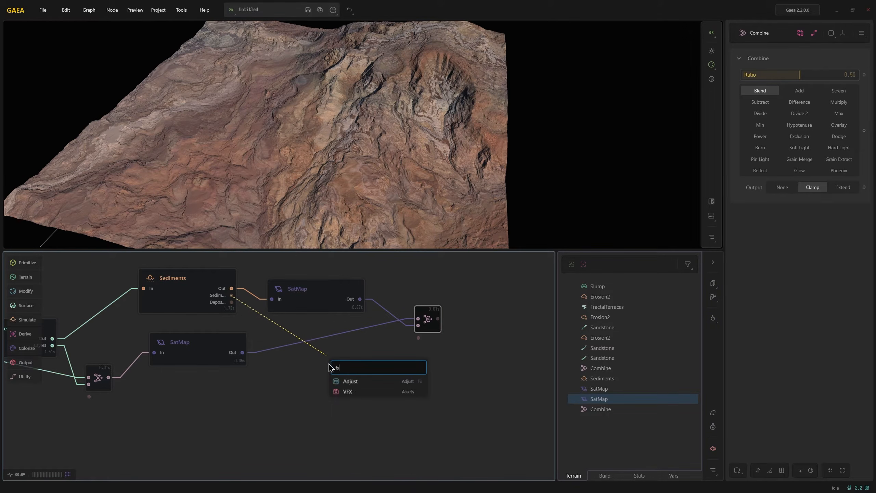
left_click(338, 381)
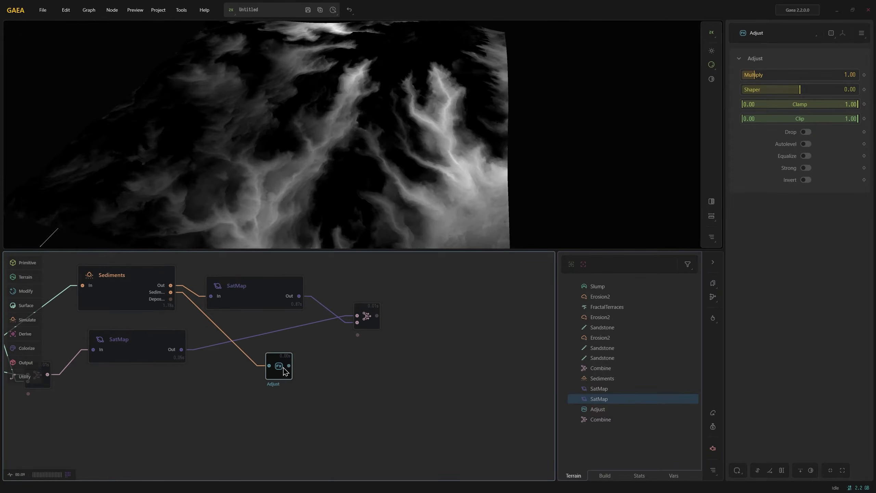
left_click_drag(284, 371, 278, 369)
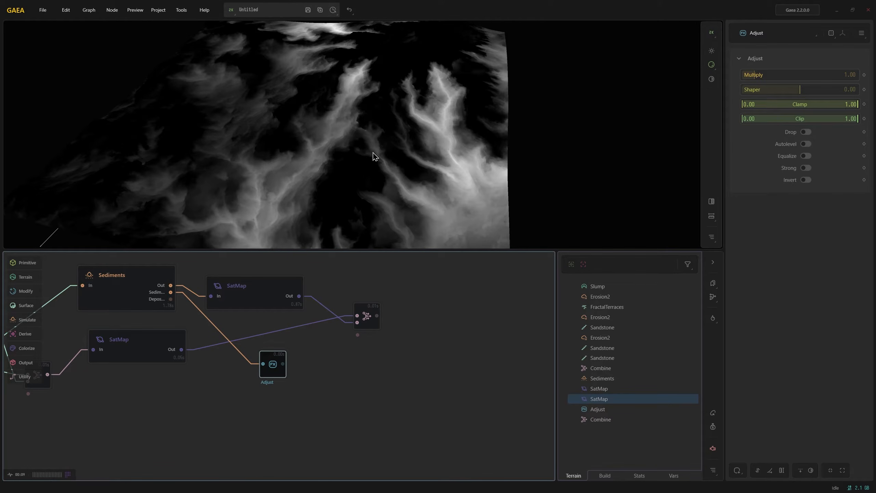
Set the Adjust node's Shaper to 1.00 and turn on its Strong option
left_click(858, 91)
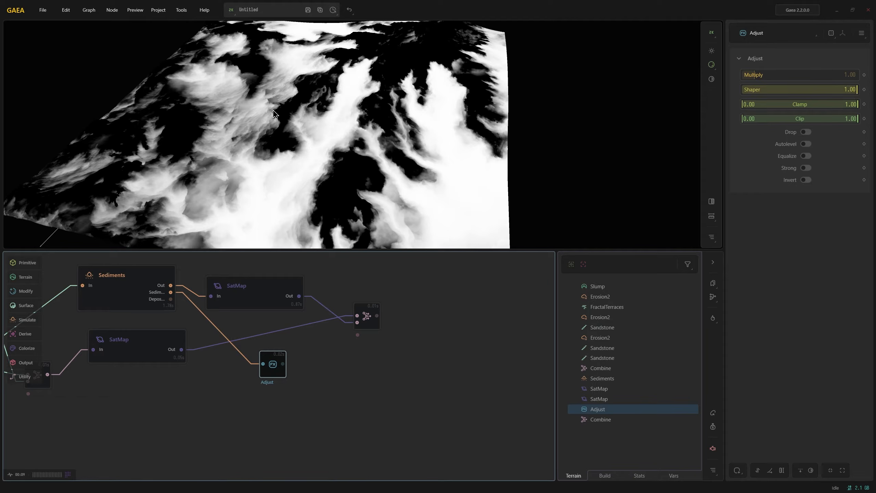
left_click(806, 144)
left_click(806, 145)
left_click(806, 168)
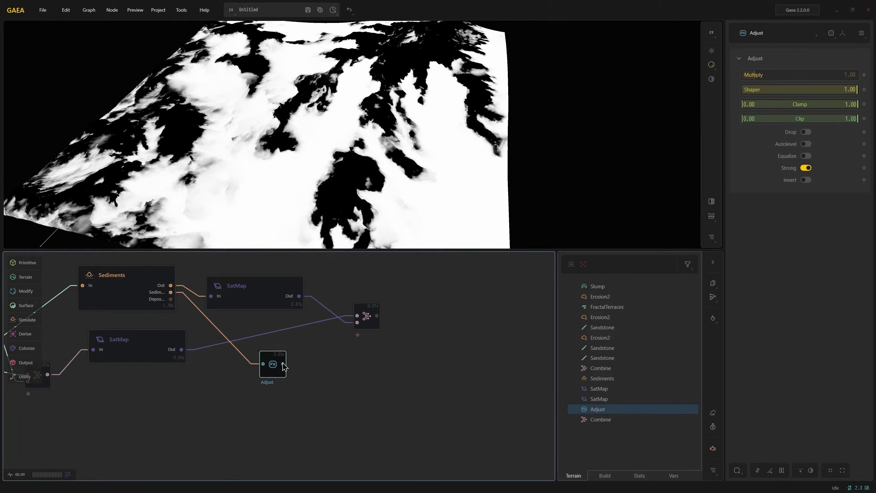
Connect the Adjust output to the mask input of the SatMaps' Combine node and set its Ratio to 1.00
left_click_drag(283, 364, 357, 335)
left_click(366, 327)
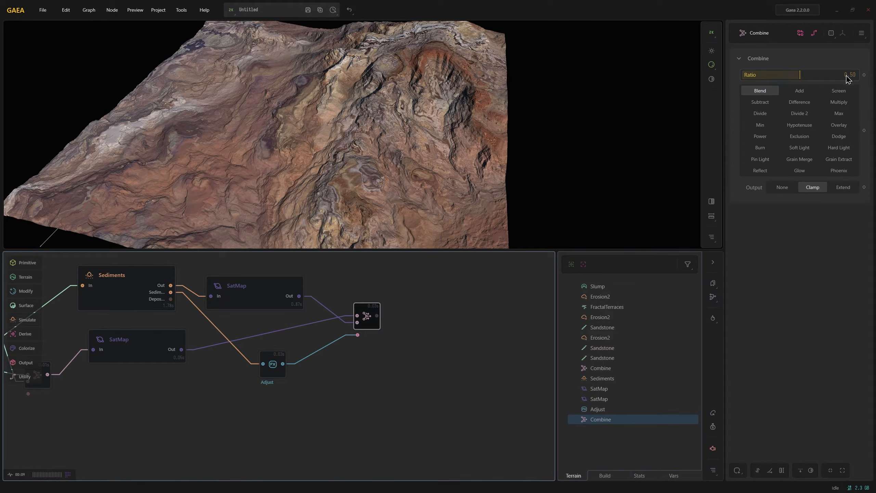
left_click_drag(849, 78, 863, 76)
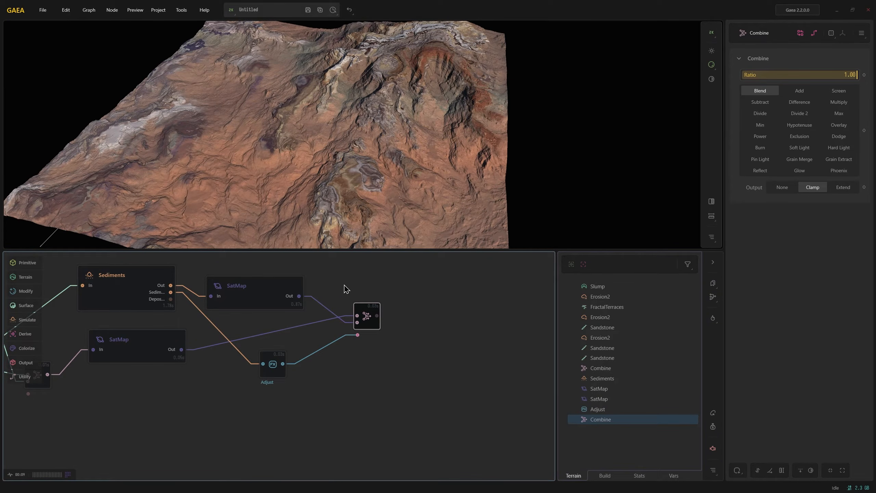
Use the Sediments node as the underlay and check the SatMaps' Combine node on the terrain
left_click(131, 280)
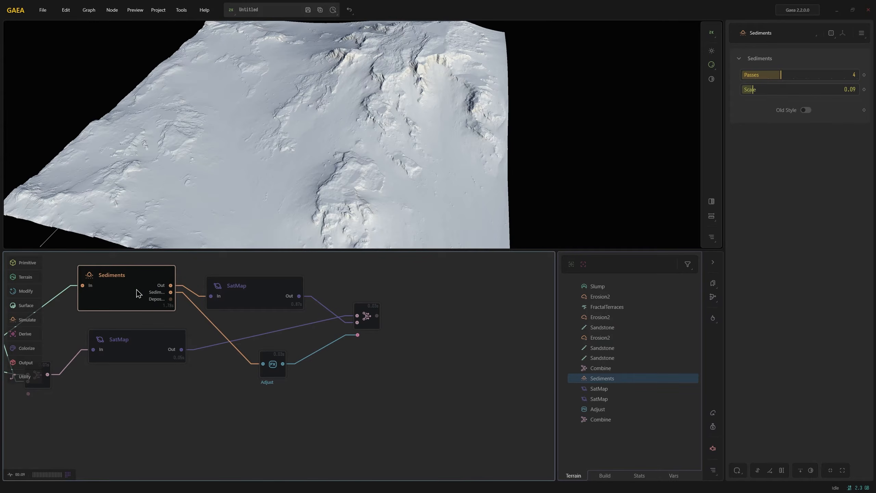
middle_click_drag(162, 316, 273, 318)
right_click(233, 285)
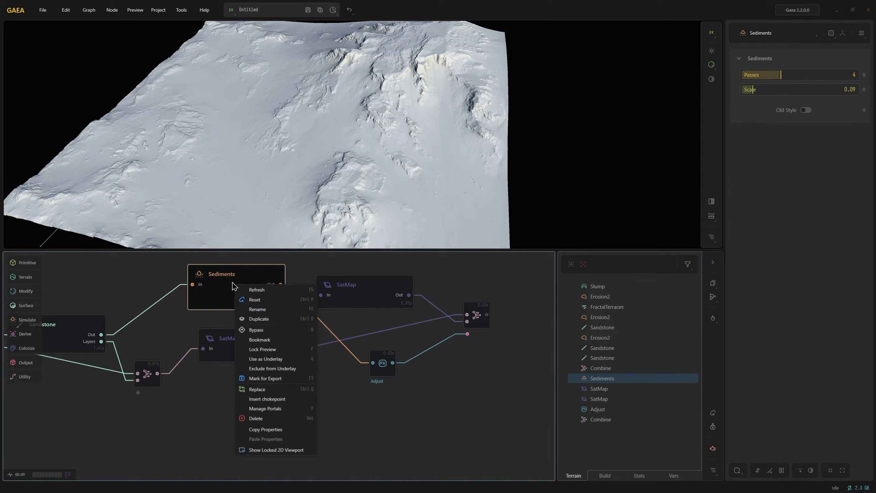
left_click(268, 354)
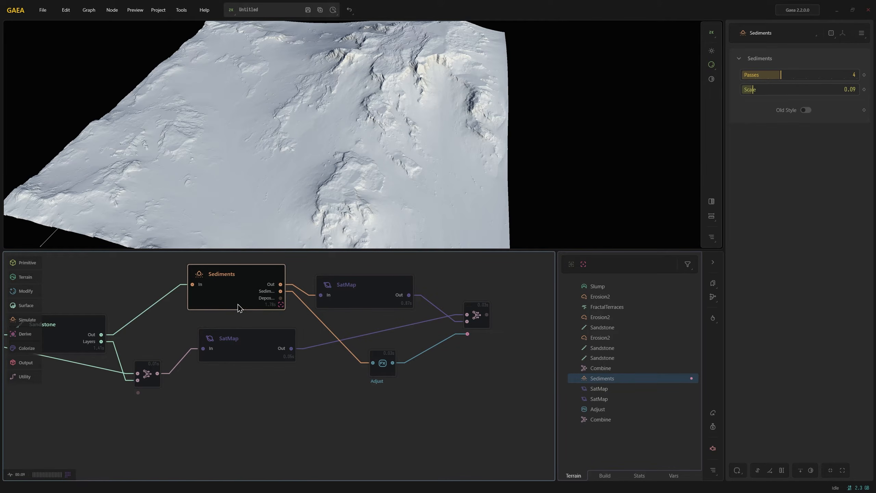
left_click(473, 310)
left_click_drag(334, 149, 364, 189)
middle_click_drag(432, 375, 417, 414)
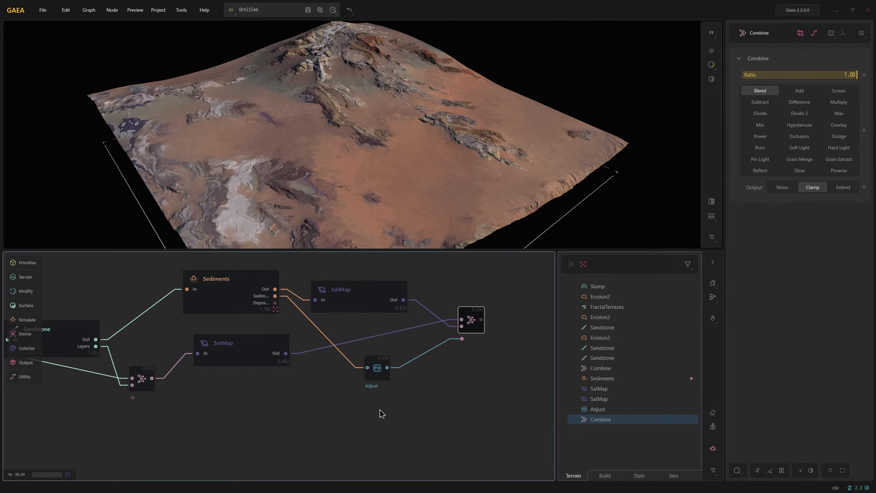
Inspect the layers' Combine mask feeding the rock SatMap, and set that SatMap's Enhance option to None
left_click(246, 352)
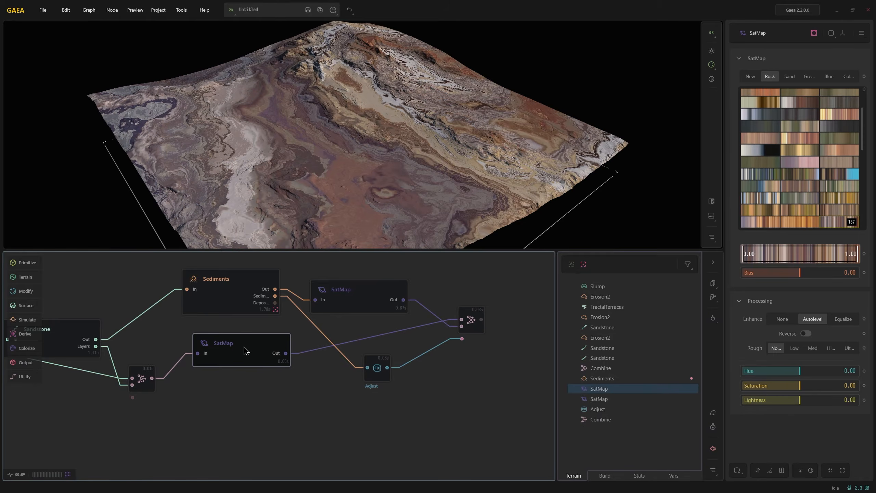
left_click(139, 379)
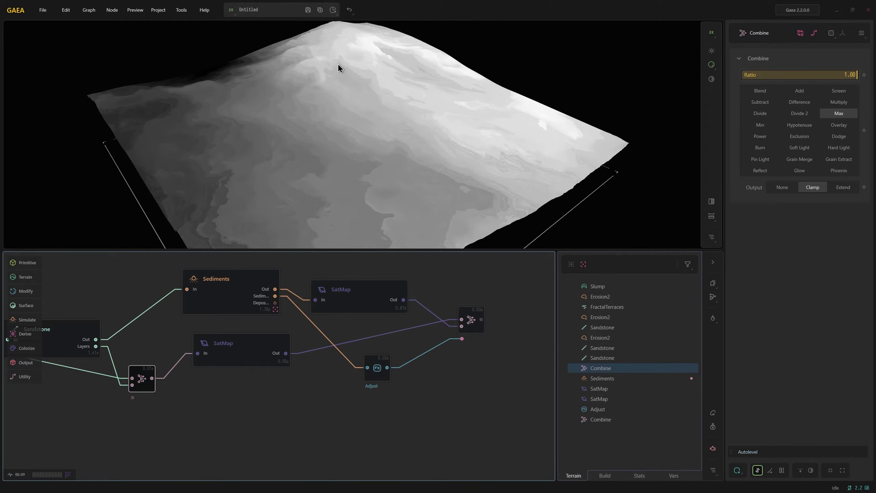
left_click_drag(348, 105, 328, 163)
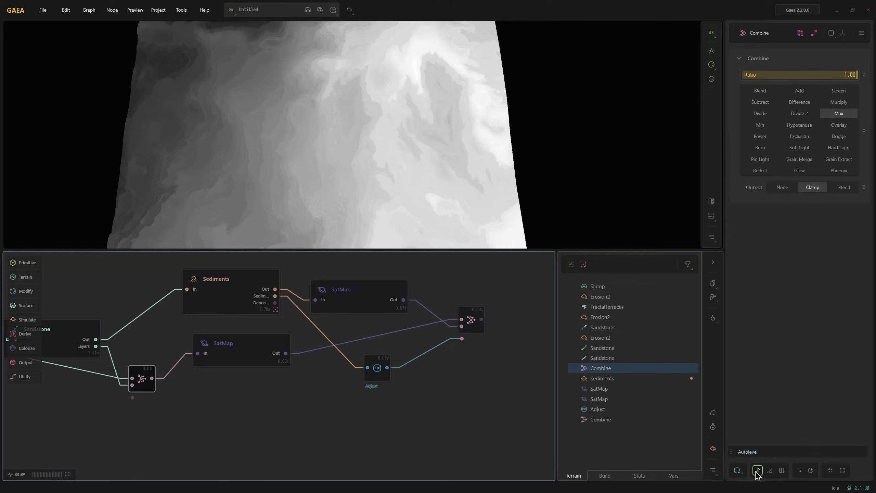
left_click(246, 360)
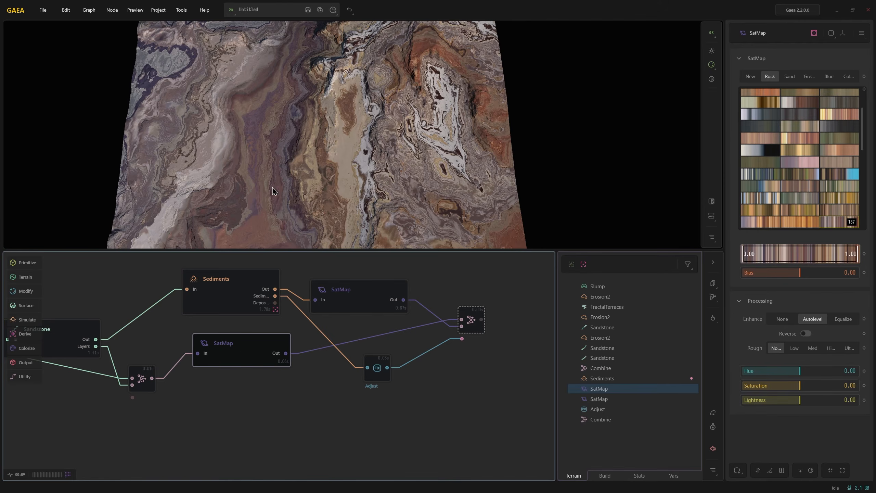
left_click_drag(273, 192, 320, 143)
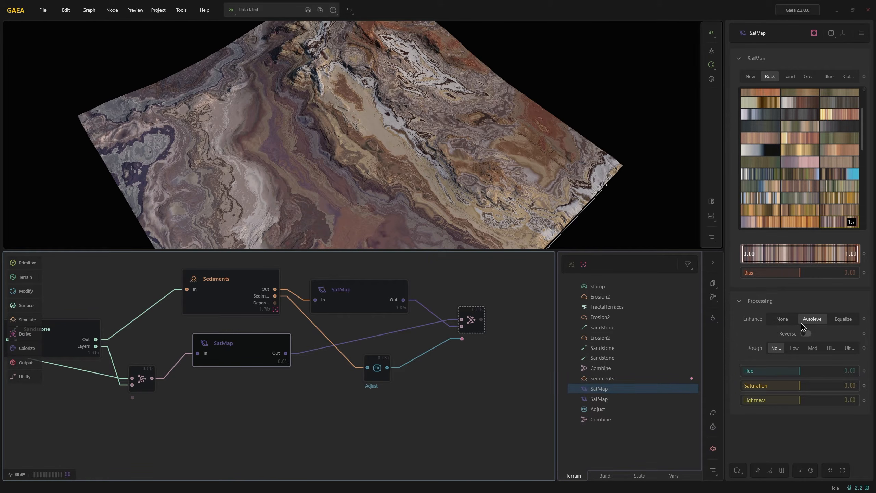
left_click(782, 320)
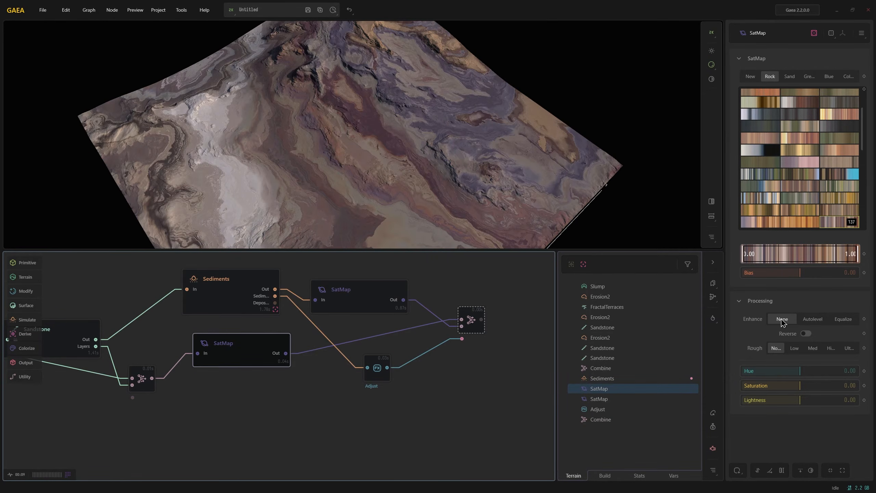
Set the rock SatMap's Bias to -0.03 and its Rough option to Low
left_click_drag(333, 192, 315, 151)
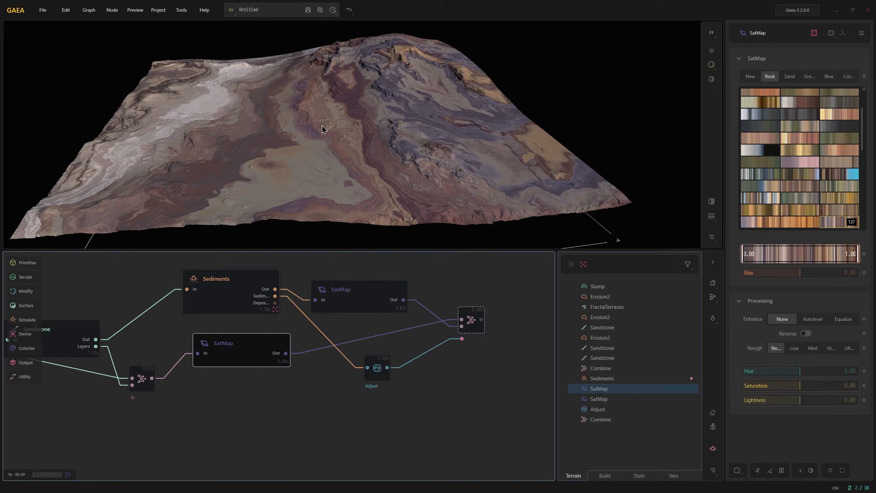
left_click_drag(322, 125, 369, 172)
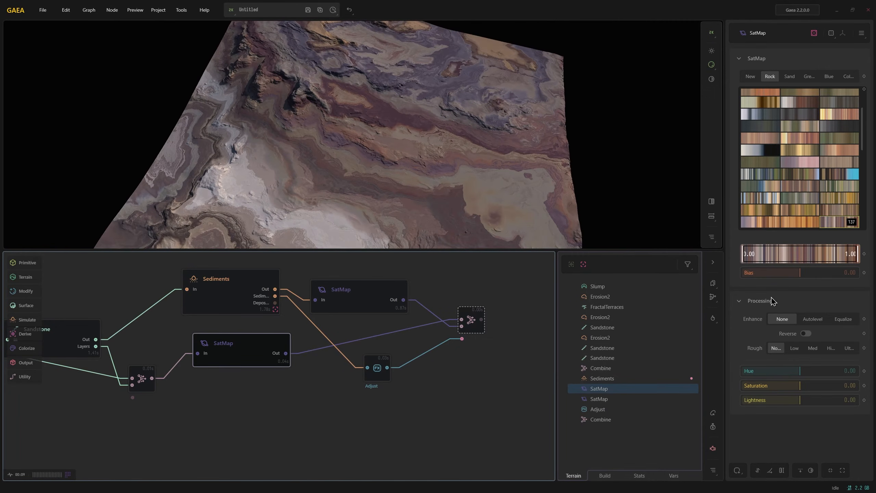
mouse_move(793, 274)
left_mouse_down()
mouse_move(783, 274)
mouse_move(814, 274)
mouse_move(799, 273)
left_mouse_up()
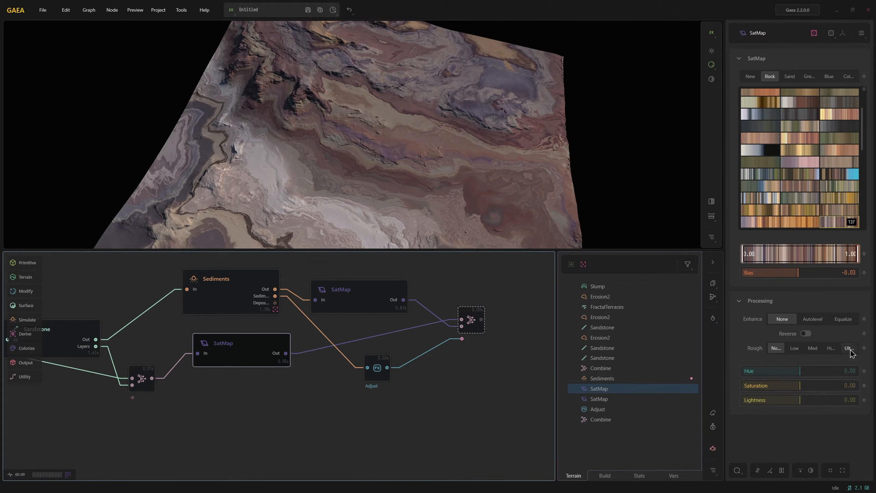
left_click(795, 349)
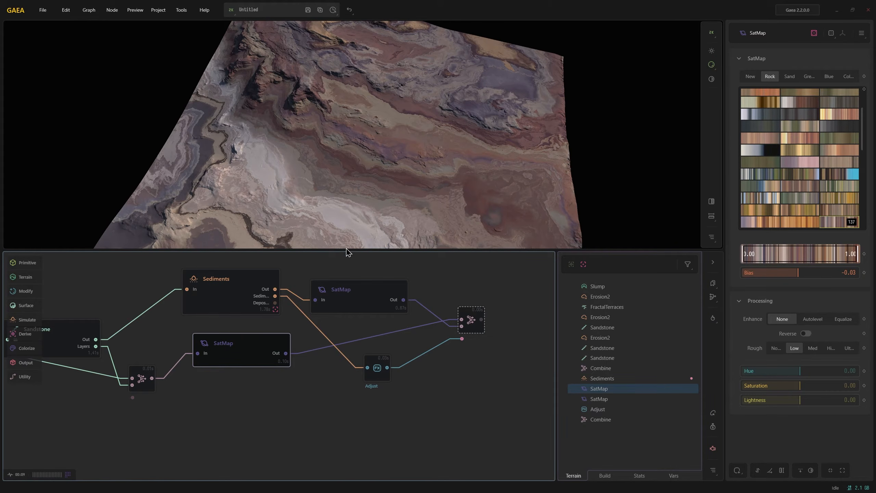
Examine the blended rock and sediment colouring of the final Combine node from different angles
left_click_drag(237, 202, 214, 210)
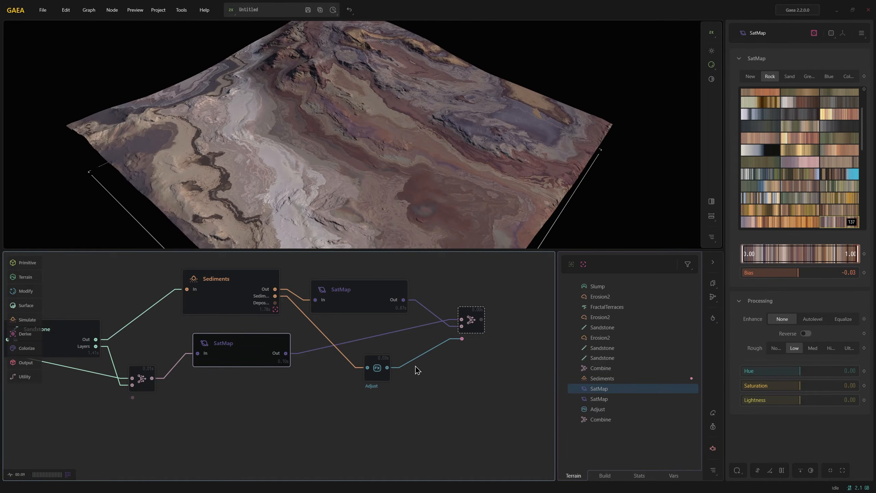
middle_click_drag(416, 366, 300, 356)
left_click(358, 311)
left_click_drag(261, 129, 221, 134)
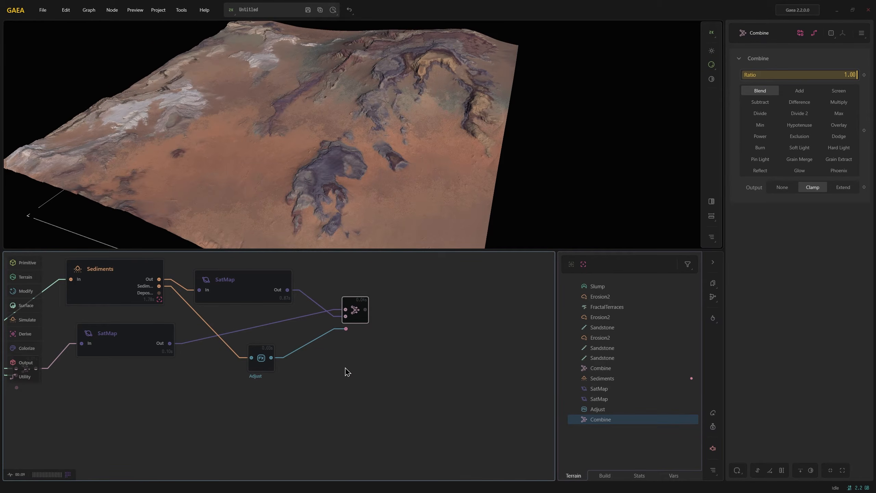
middle_click_drag(346, 368, 332, 394)
middle_click_drag(271, 389, 336, 383)
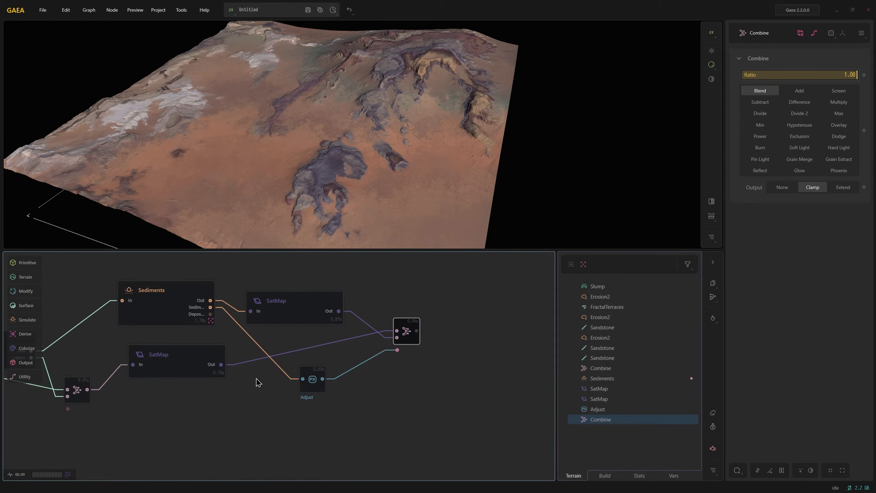
Add a ColorErosion node to the rock SatMap's output, below the Adjust node
left_click(209, 370)
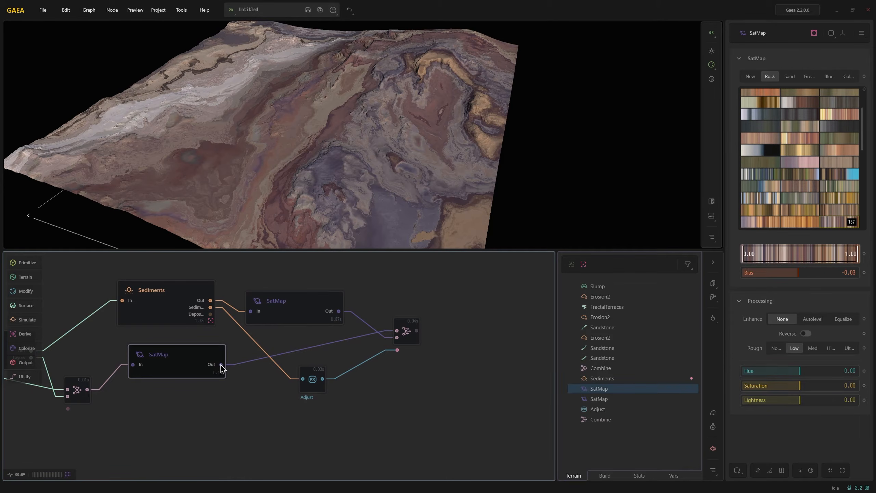
left_click_drag(221, 364, 255, 399)
type("cx")
left_click(275, 424)
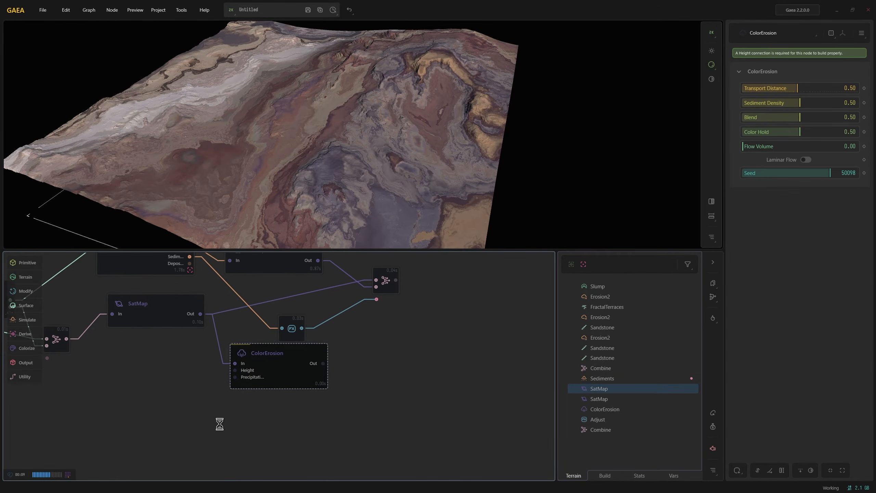
Connect the last Sandstone node's Out to the Height input of the rock SatMap's ColorErosion node
middle_click_drag(219, 424, 445, 444)
scroll(447, 440, "down", 2)
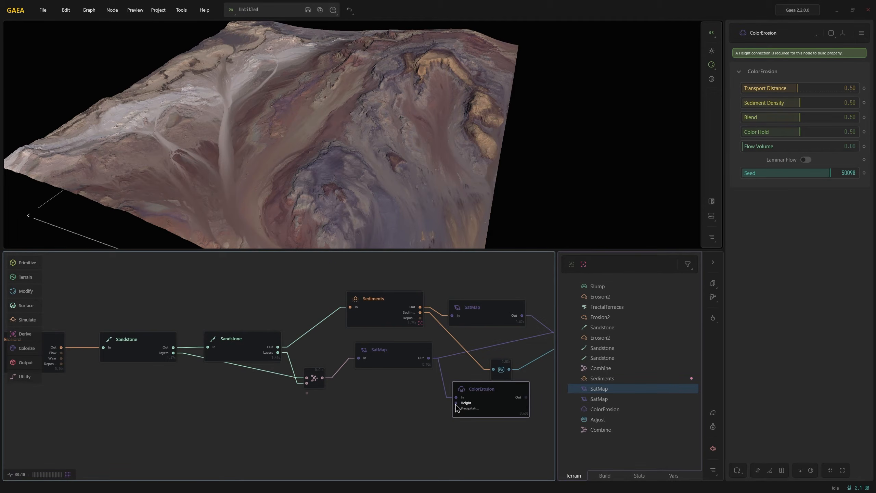
left_click_drag(457, 408, 278, 348)
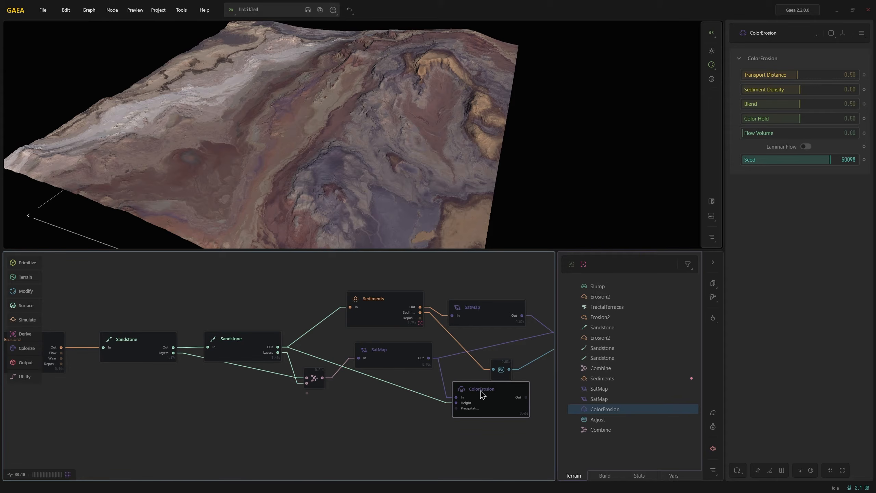
Set the rock ColorErosion's Color Hold to 0.25, Sediment Density to 0.92 and Flow Volume to 0.04
middle_click_drag(480, 391, 338, 388)
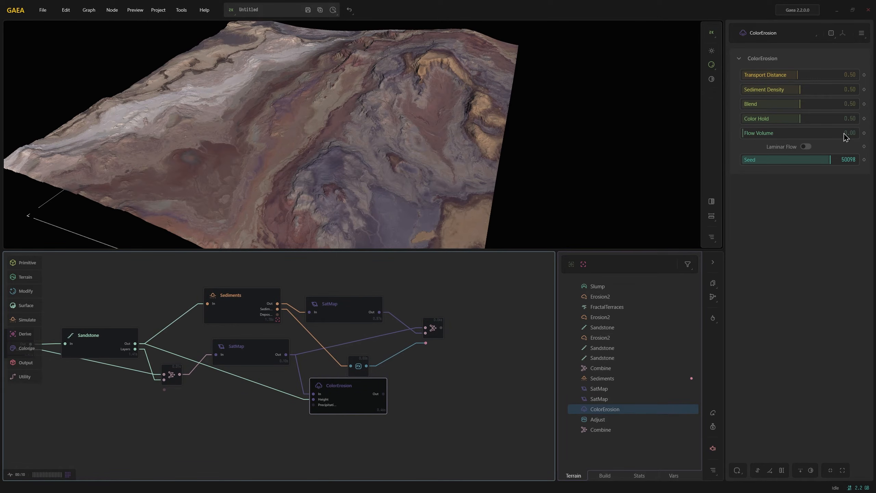
left_click_drag(846, 136, 874, 138)
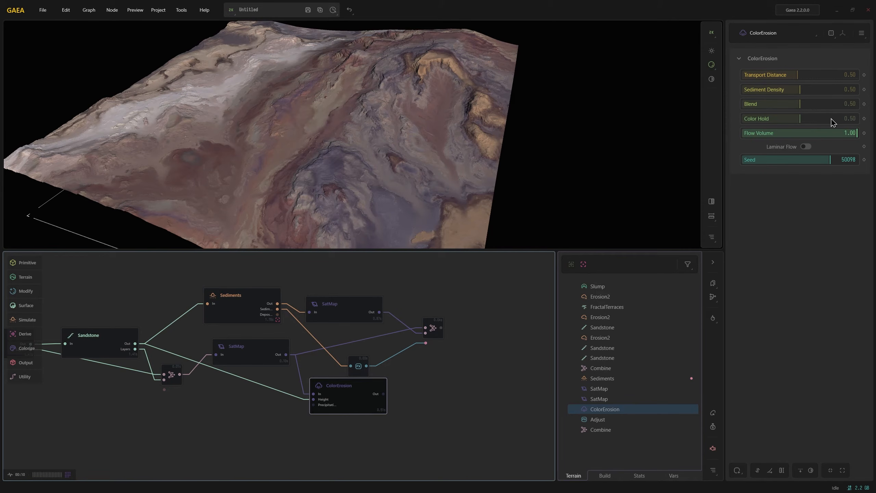
left_click(769, 120)
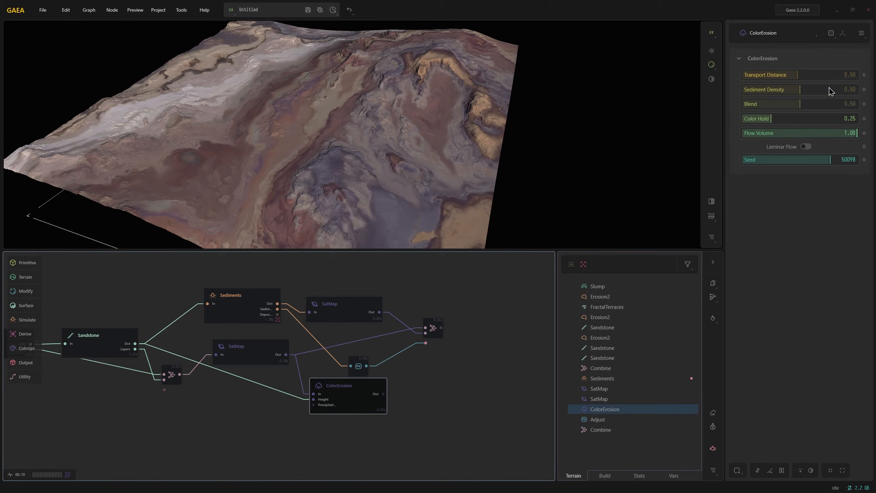
left_click(848, 89)
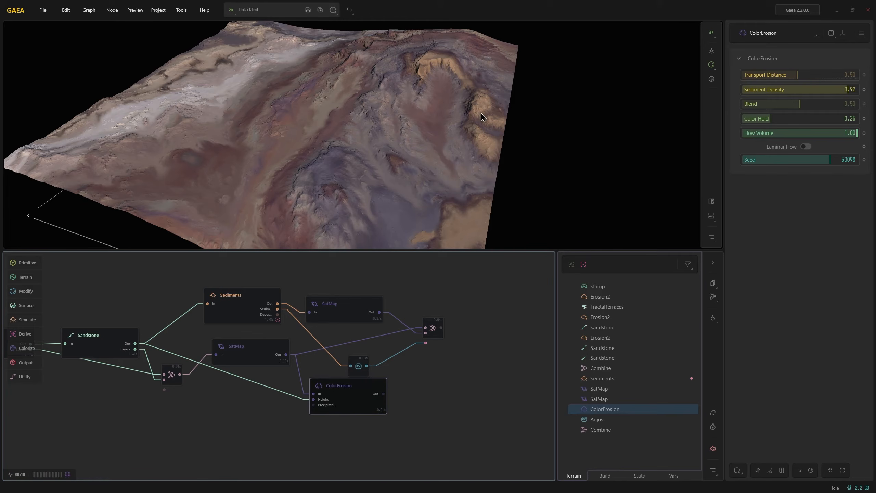
left_click_drag(347, 189, 340, 141)
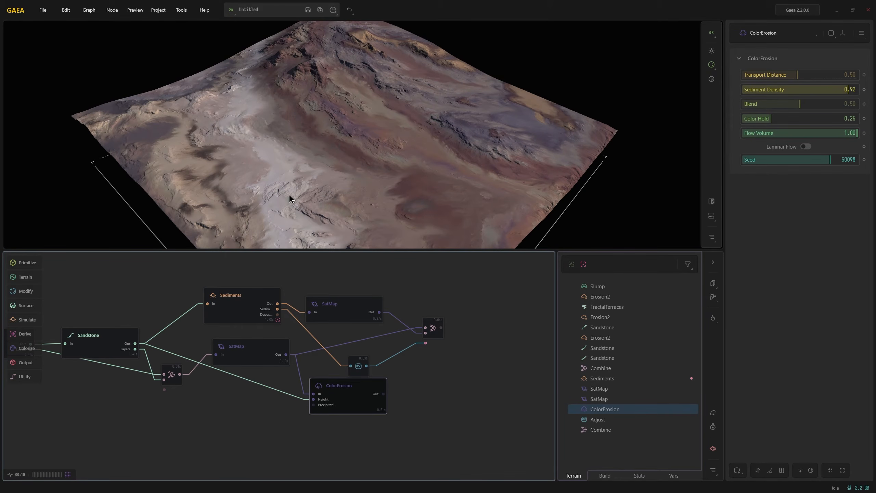
left_click(748, 134)
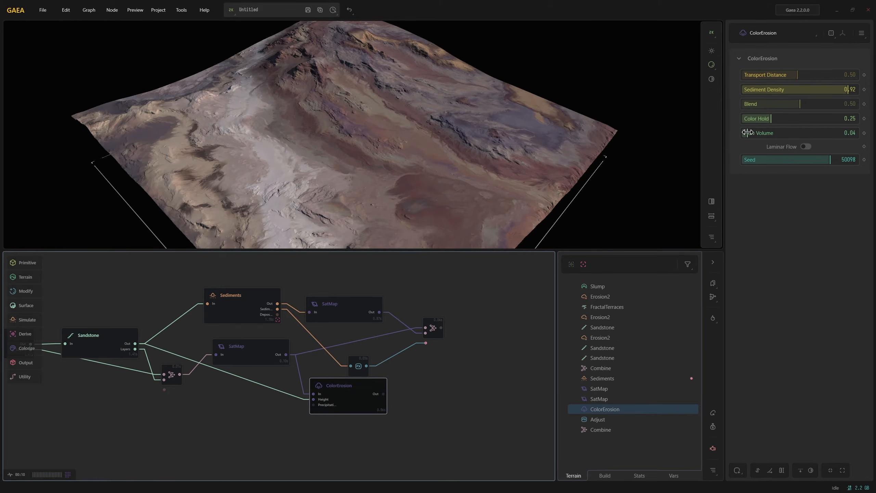
left_click_drag(464, 197, 427, 215)
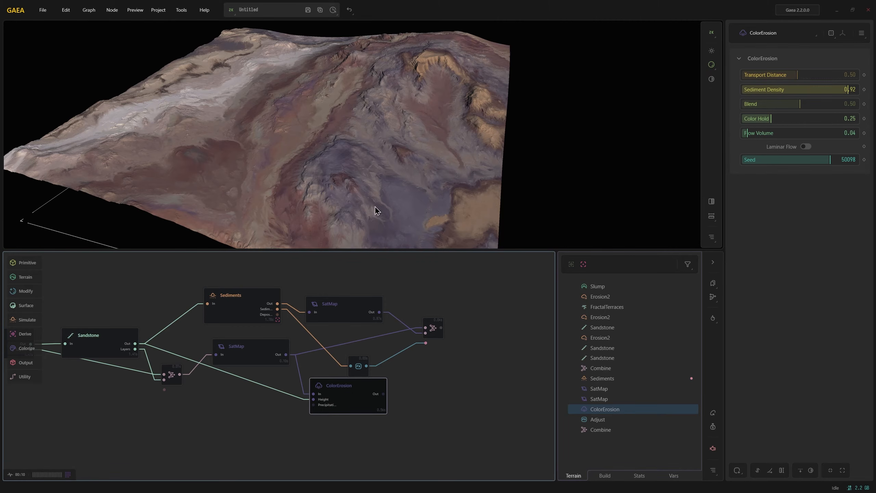
Add a second ColorErosion node to the sediment SatMap's output and feed its Height input from the Sediments node's Out
left_click_drag(367, 411, 354, 422)
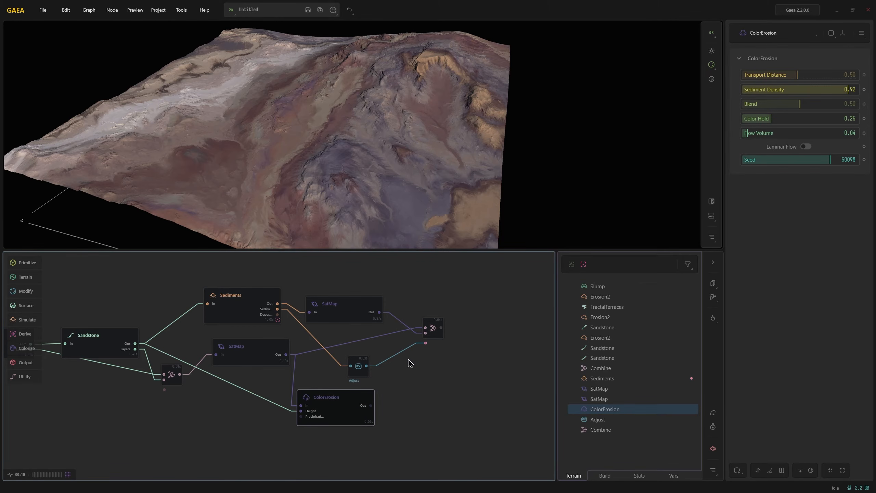
left_click(363, 321)
middle_click_drag(364, 321, 321, 341)
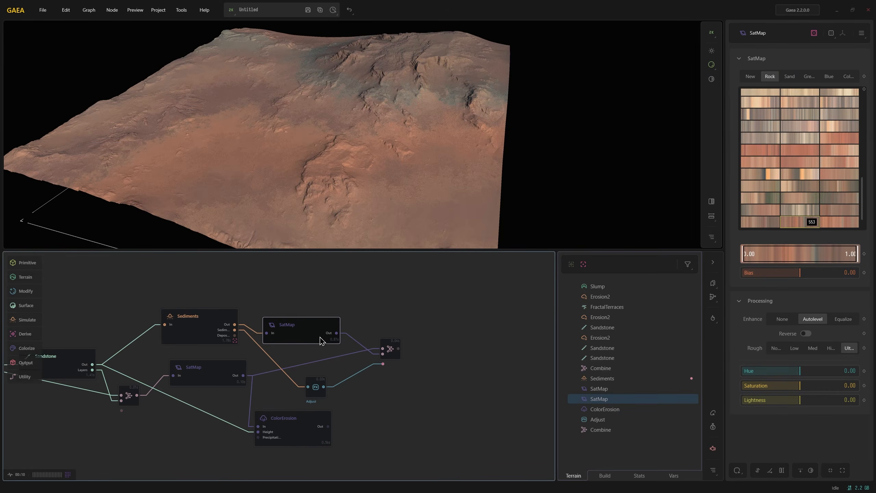
left_click_drag(338, 333, 361, 294)
type("ce")
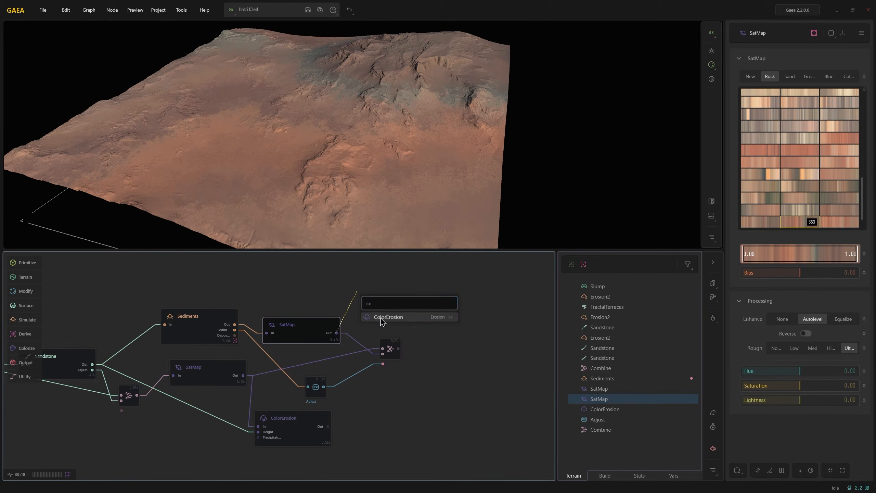
left_click(381, 318)
middle_click_drag(351, 332, 481, 305)
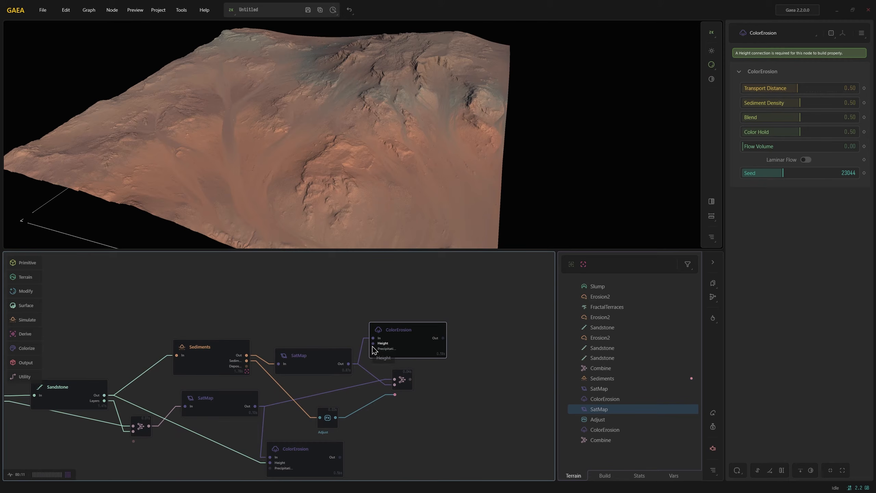
left_click_drag(373, 344, 247, 356)
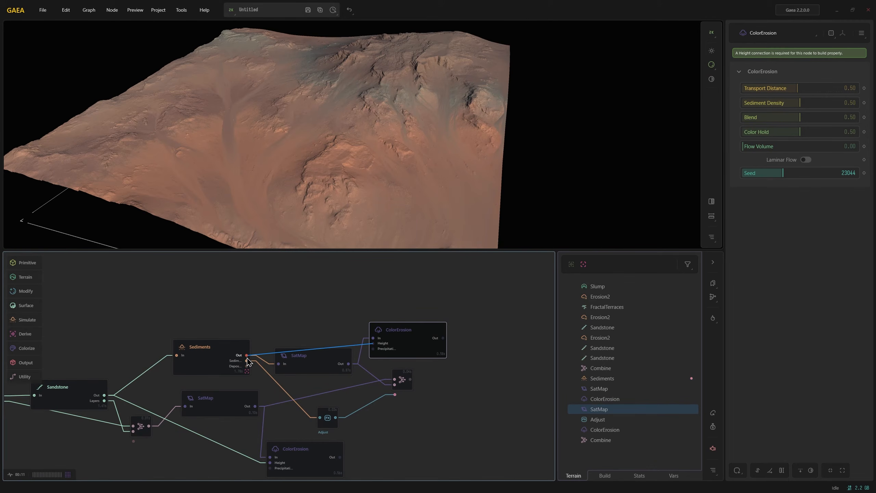
Set the sediment ColorErosion's Flow Volume to 1.00, Blend to 0.93 and Color Hold to 0.92
left_click(397, 347)
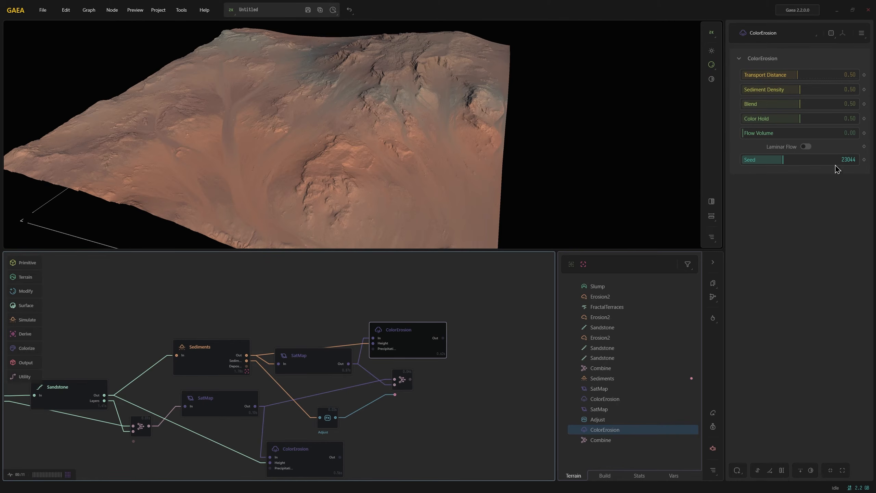
left_click(840, 133)
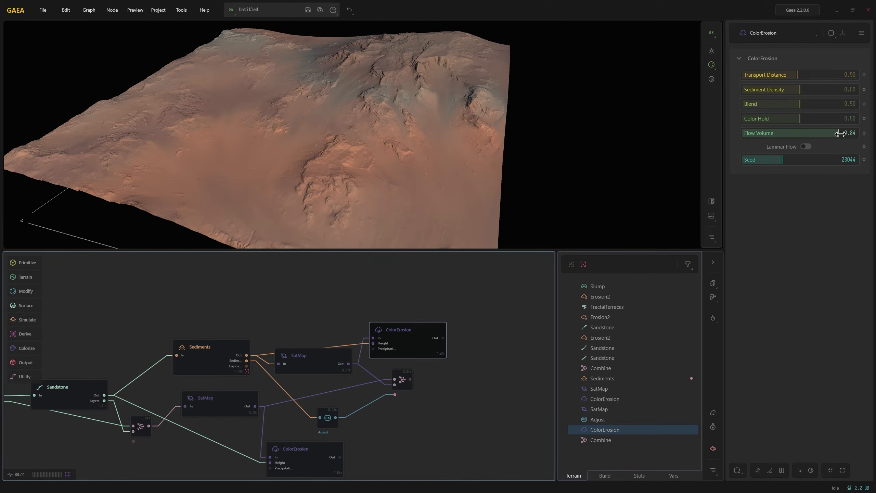
left_click_drag(840, 133, 859, 133)
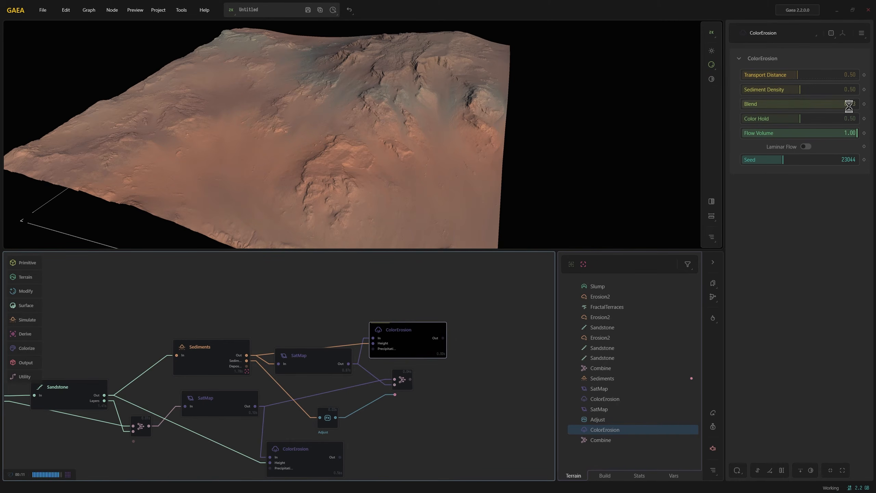
left_click(849, 118)
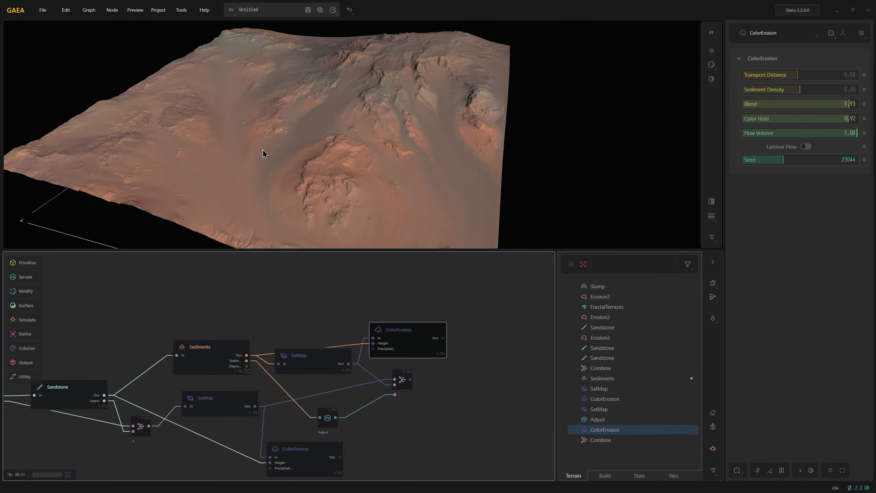
Move the final Combine node farther from the ColorErosion nodes and feed both of its colour inputs from their outputs instead of the SatMaps
middle_click_drag(452, 311, 433, 251)
left_click_drag(384, 322, 454, 319)
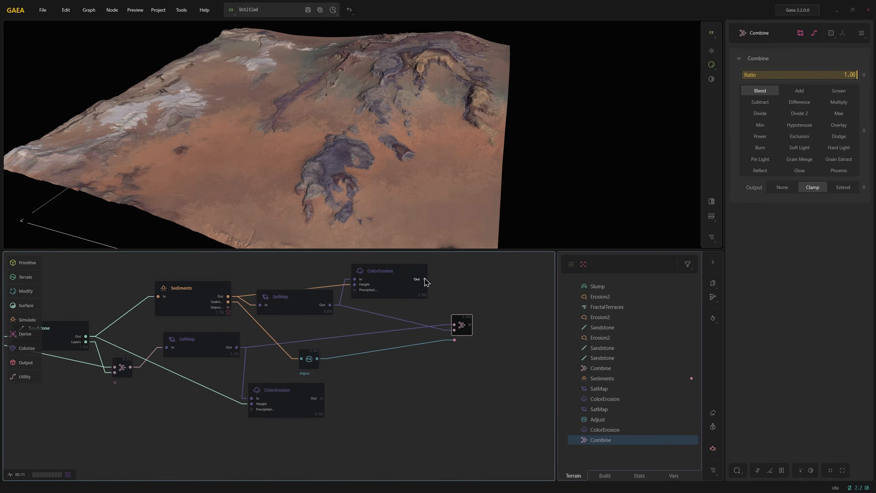
left_click_drag(425, 279, 454, 331)
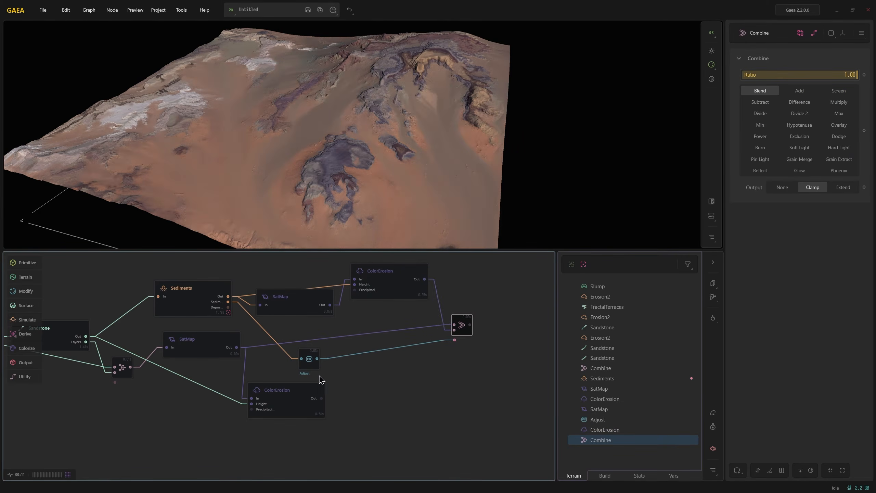
left_click_drag(321, 399, 454, 325)
scroll(393, 153, "down", 4)
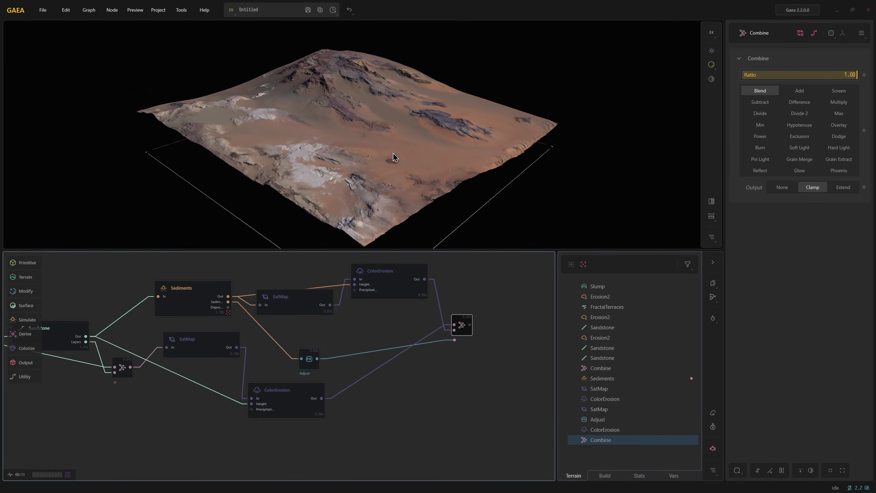
left_click_drag(393, 153, 403, 169)
scroll(403, 169, "up", 8)
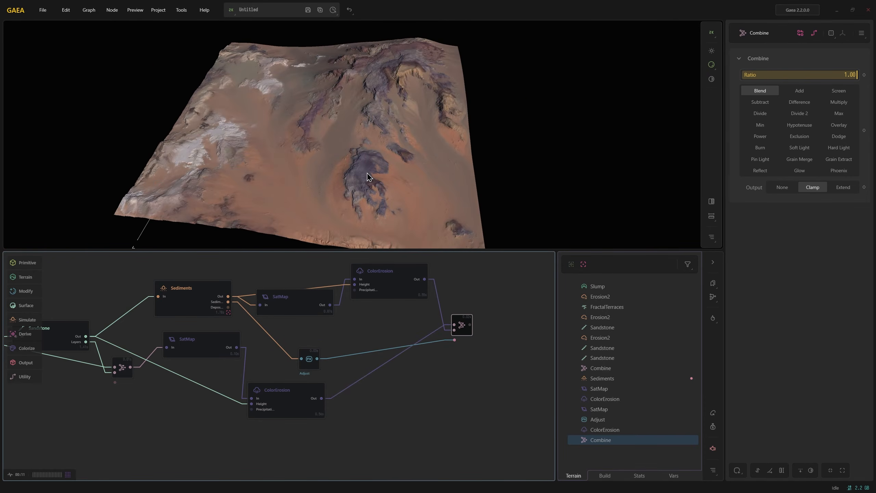
scroll(376, 172, "down", 4)
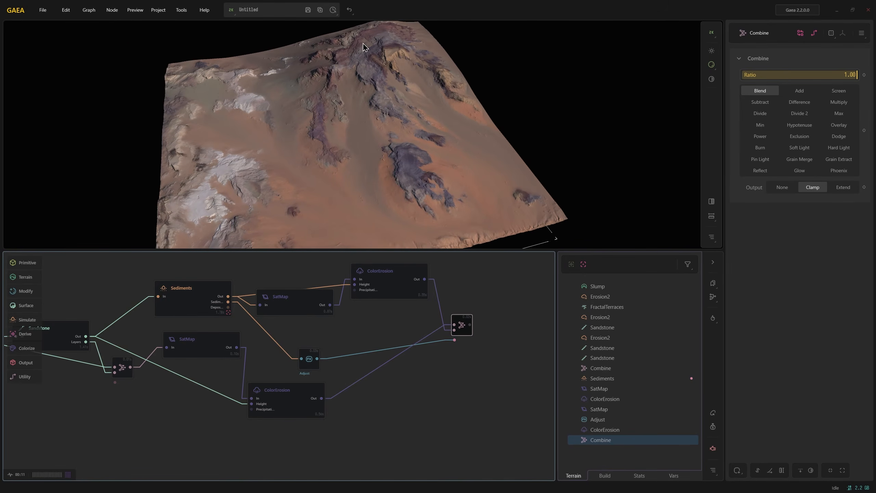
Turn on Reverse for the rock SatMap and set its Bias to 0.27
right_click_drag(226, 409, 348, 417)
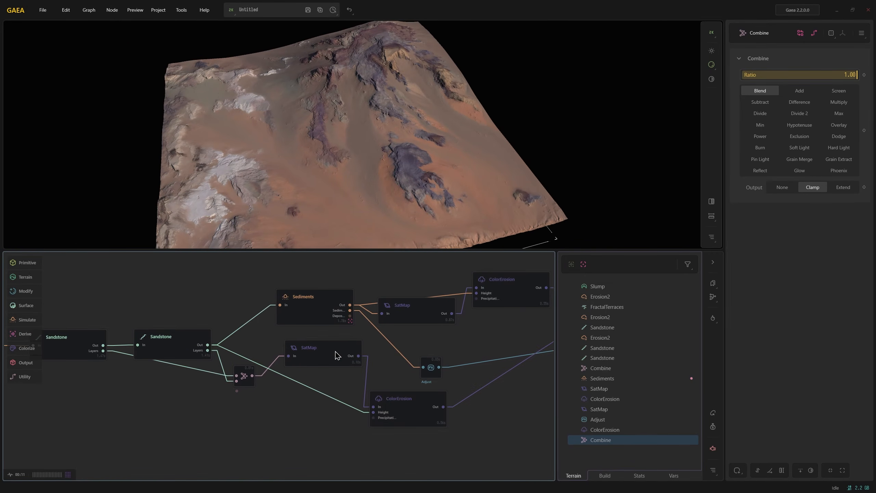
left_click(337, 355)
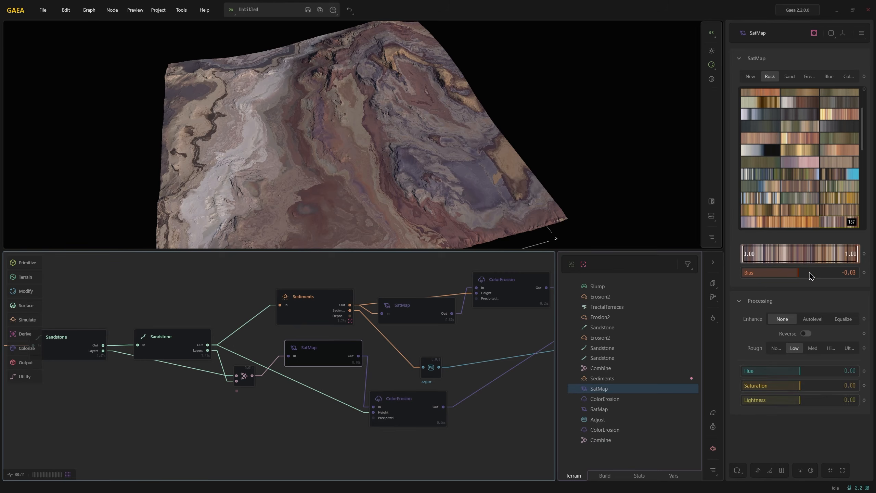
left_click(806, 333)
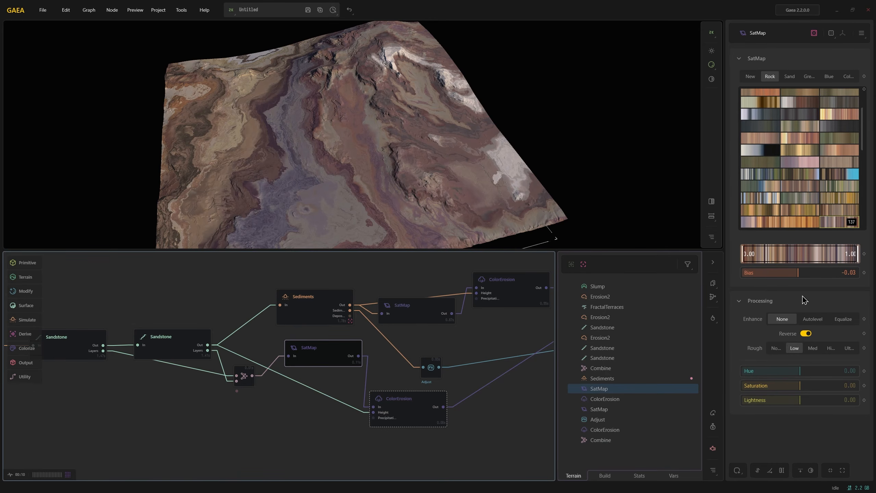
left_click_drag(791, 274, 828, 274)
left_click(804, 275)
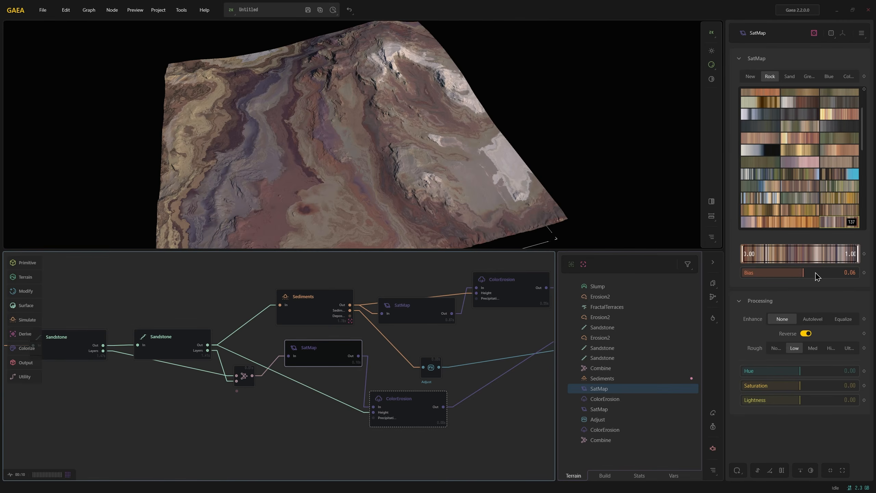
left_click(816, 275)
Preview the final Combine node and examine how the reversed rock colours blend with the sediments from different angles
middle_click_drag(491, 357, 381, 345)
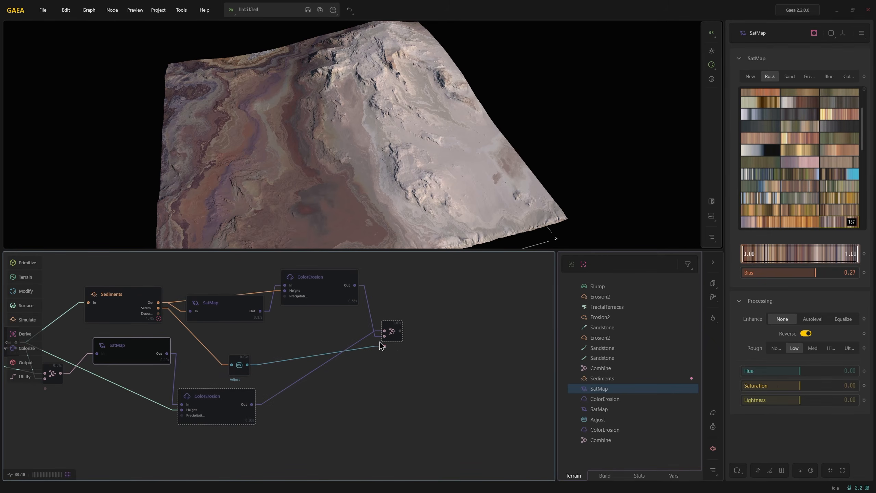
left_click(399, 340)
left_click_drag(383, 131, 345, 137)
scroll(386, 130, "down", 3)
left_click_drag(390, 152, 409, 130)
scroll(401, 121, "down", 2)
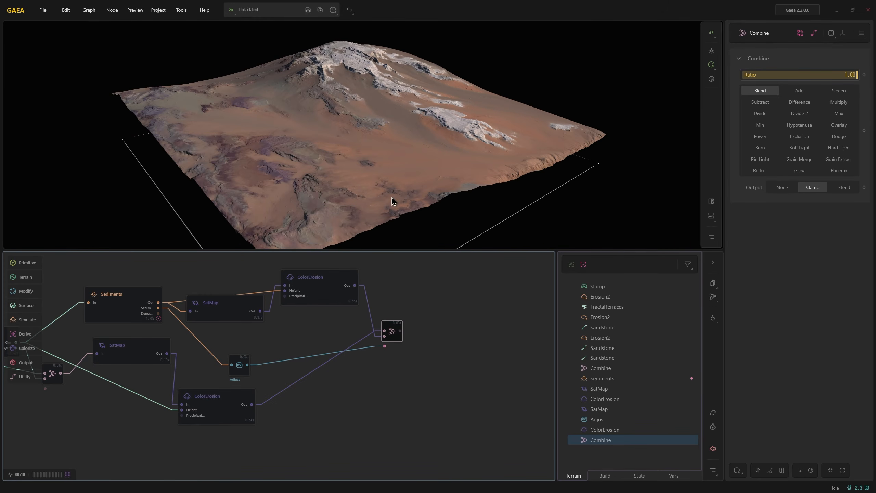
Set the Sediments node's Scale to 0.03 and Passes to 3, and preview the result on the final Combine node
left_click_drag(300, 364, 445, 362)
left_click(288, 312)
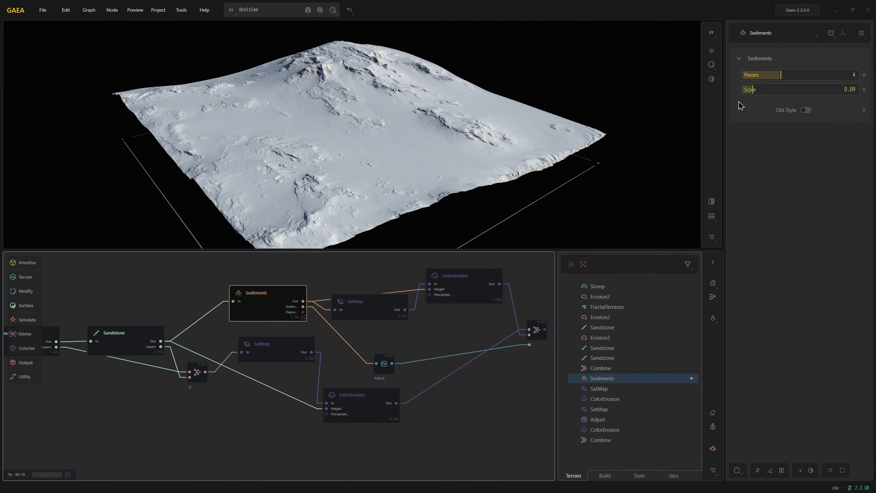
left_click(748, 94)
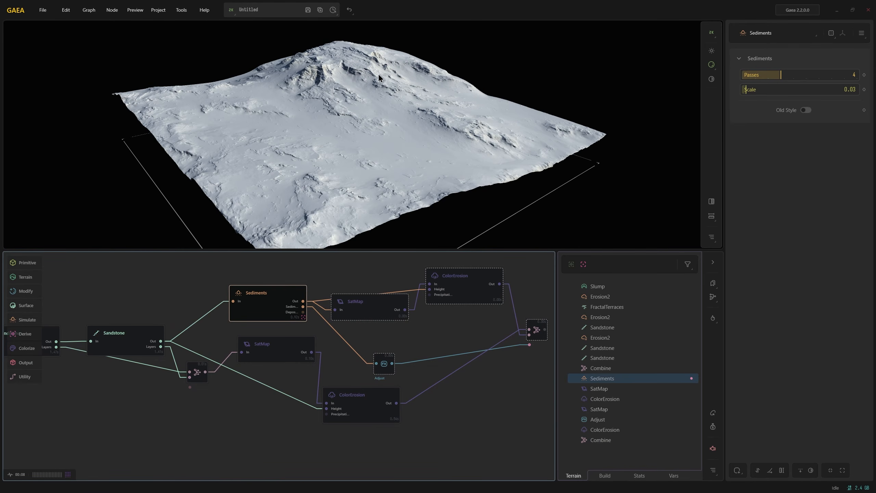
left_click_drag(776, 79, 769, 77)
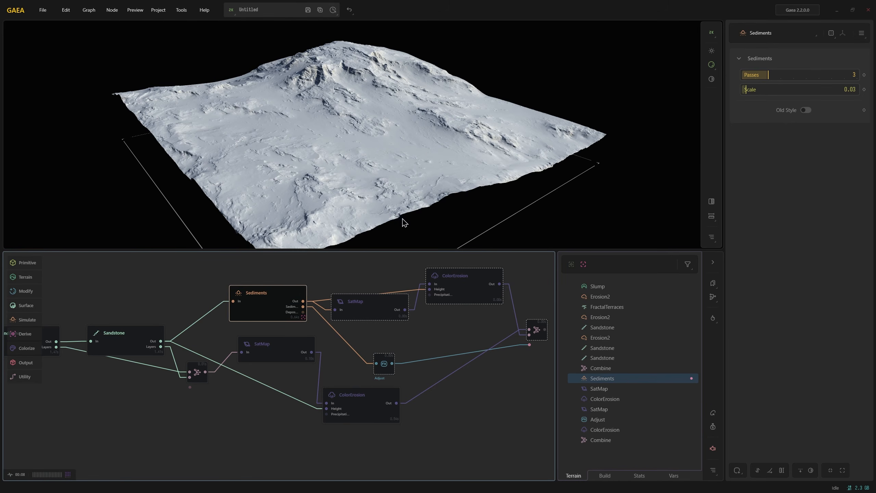
left_click_drag(404, 219, 283, 124)
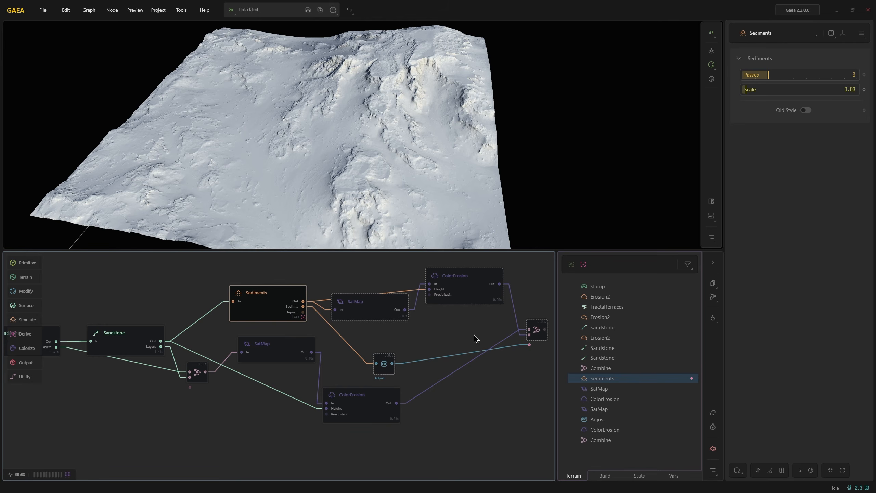
middle_click_drag(474, 338, 340, 339)
left_click(409, 335)
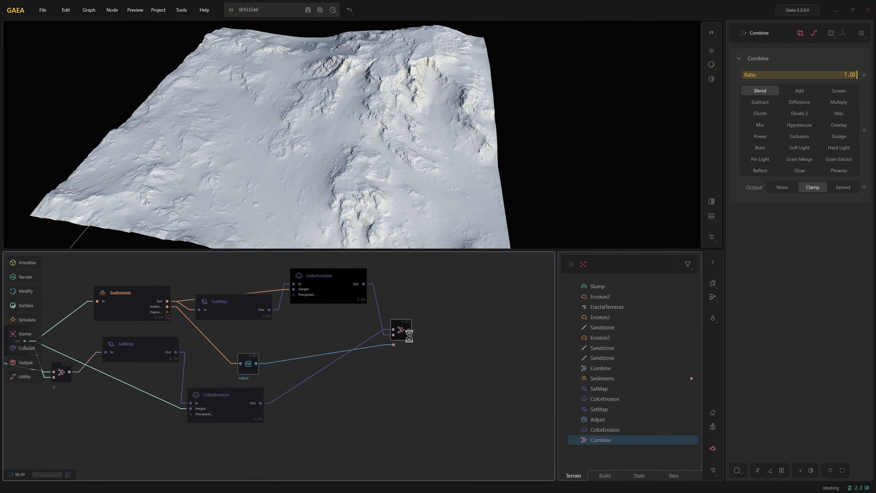
left_click_drag(365, 200, 399, 196)
middle_click_drag(310, 374, 525, 386)
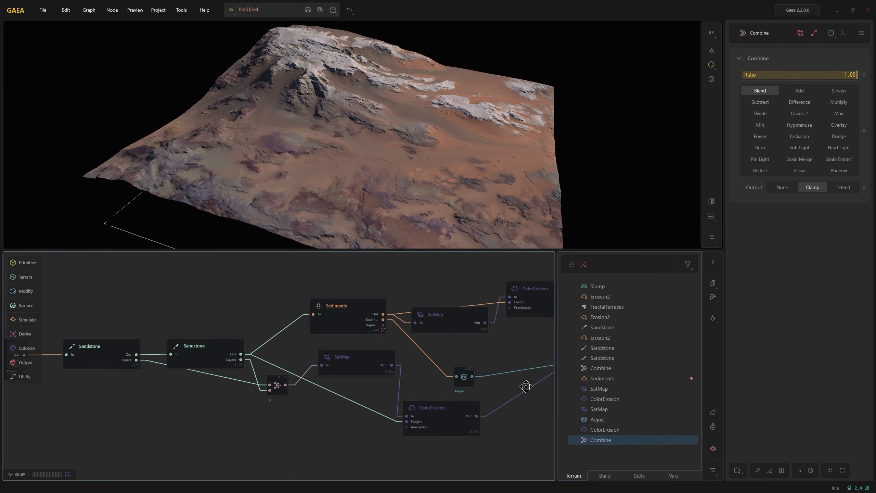
Turn on Equalize and turn off Strong on the Adjust node that feeds the final Combine node's mask
left_click_drag(356, 180, 258, 157)
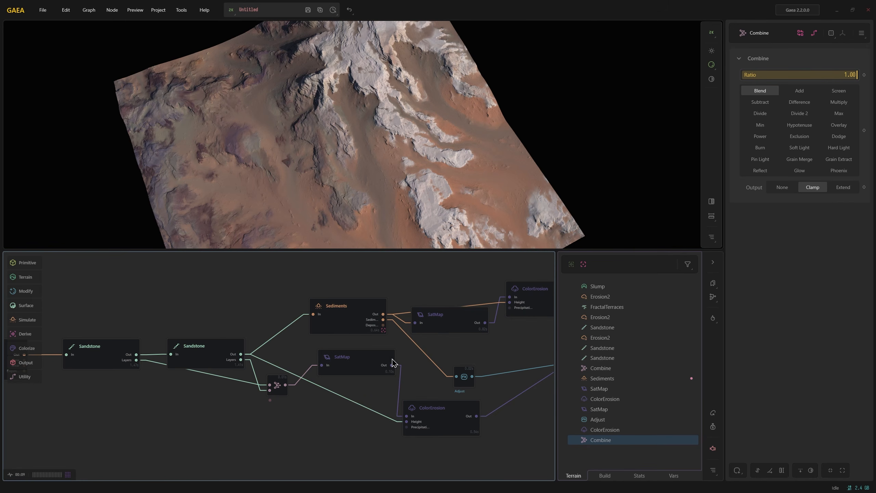
middle_click_drag(357, 374, 293, 335)
left_click(219, 353)
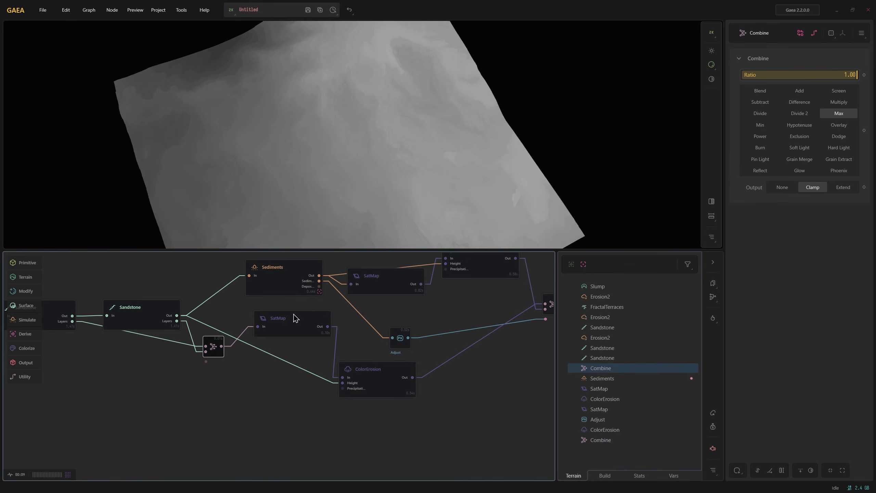
left_click(401, 341)
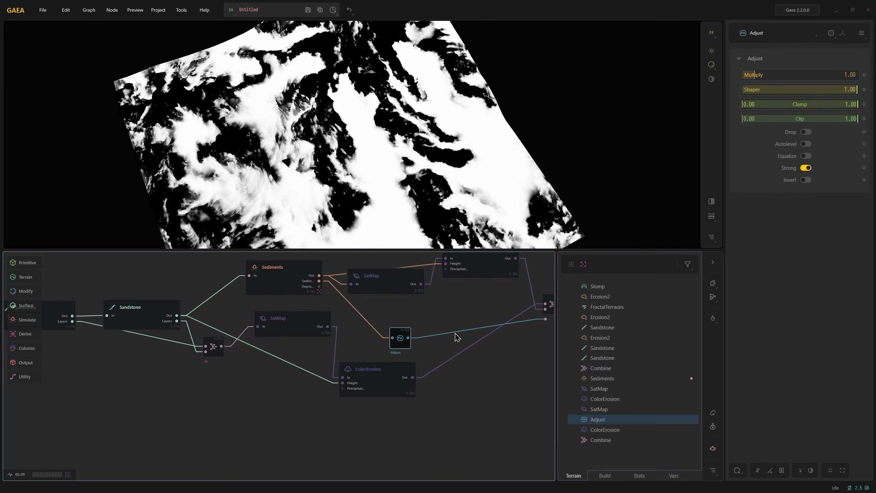
middle_click_drag(456, 335, 411, 323)
left_click(806, 156)
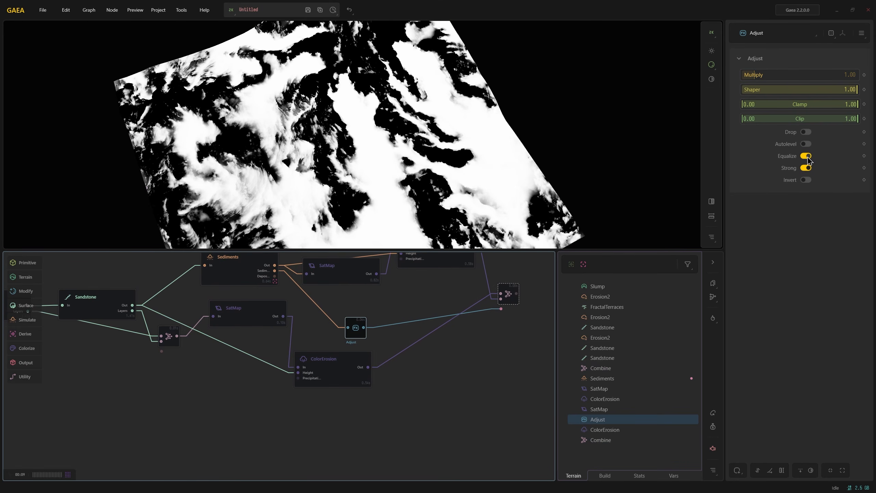
left_click(806, 168)
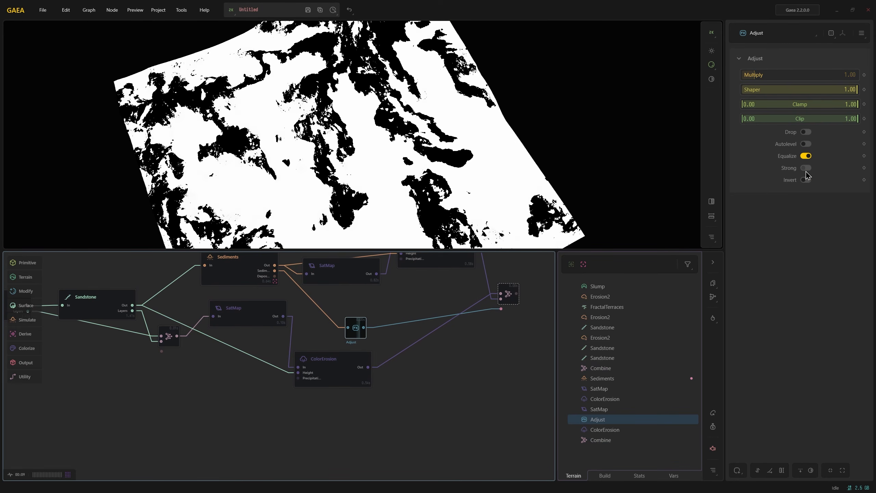
Try the Adjust node's Shaper at 0.00 and about 0.70, and preview the blend up close on the final Combine node
left_click(784, 90)
left_click(794, 90)
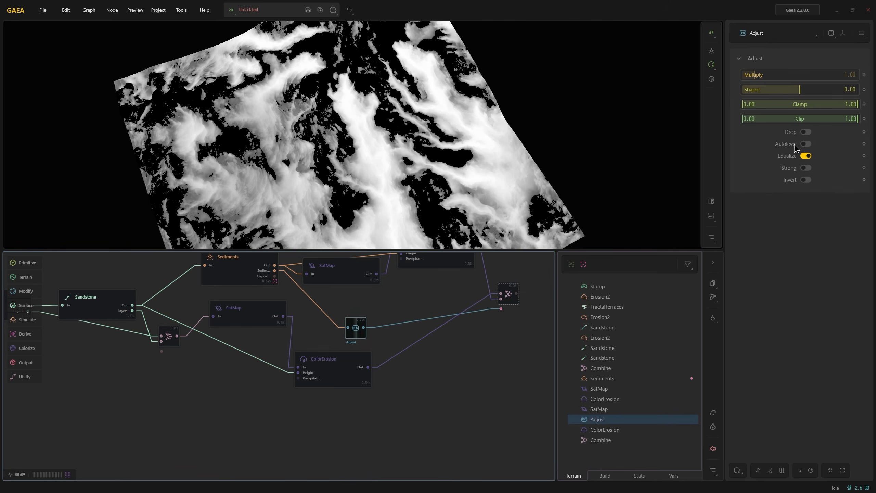
left_click_drag(830, 88, 845, 90)
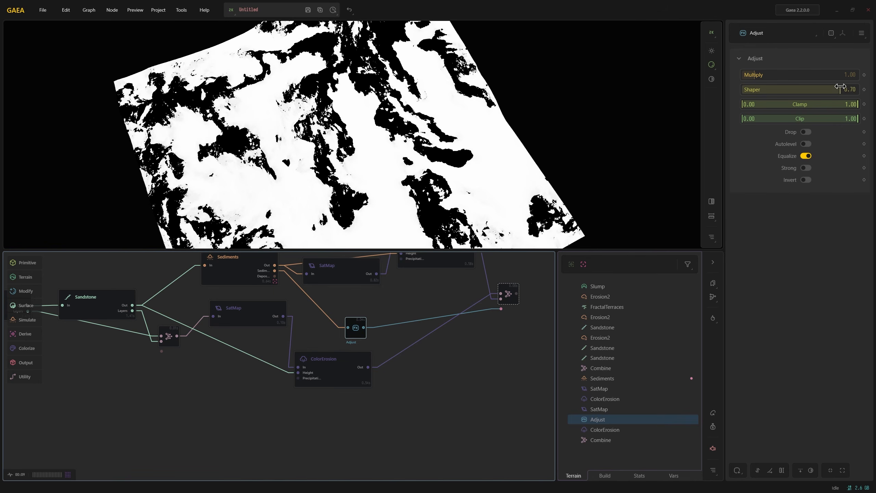
left_click(514, 303)
left_click_drag(358, 206, 336, 147)
scroll(347, 145, "up", 3)
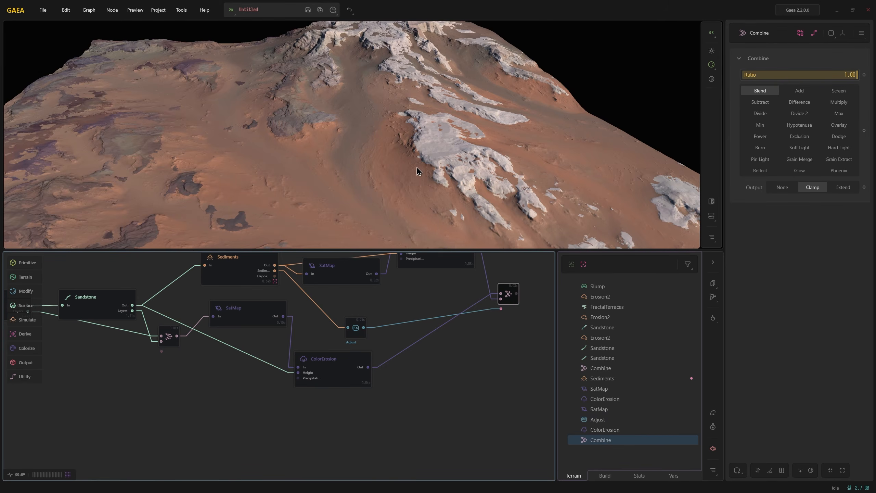
Set the Adjust node's Shaper to 0.00 and preview the sediment blend up close on the final Combine node
left_click(359, 332)
left_click(800, 92)
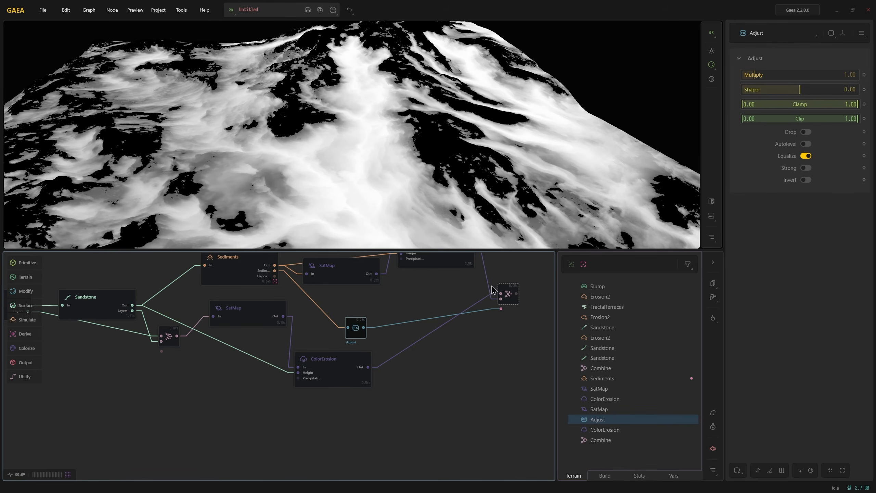
left_click(507, 297)
scroll(288, 181, "up", 4)
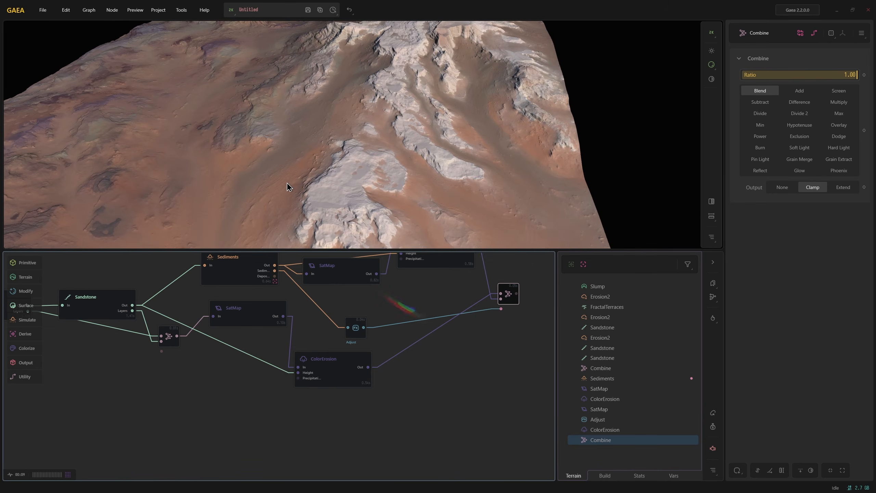